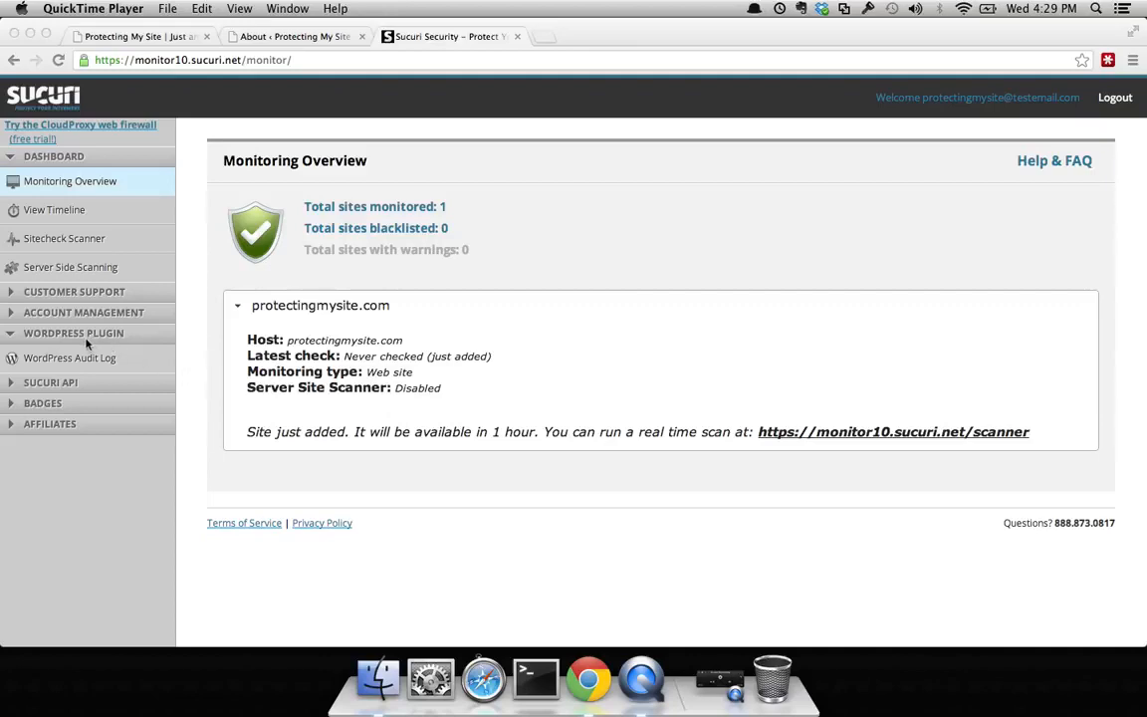
# Step: Open the WordPress Audit Log page in the Sucuri dashboard and ready the address field for a new site
pyautogui.click(72, 361)
pyautogui.click(71, 360)
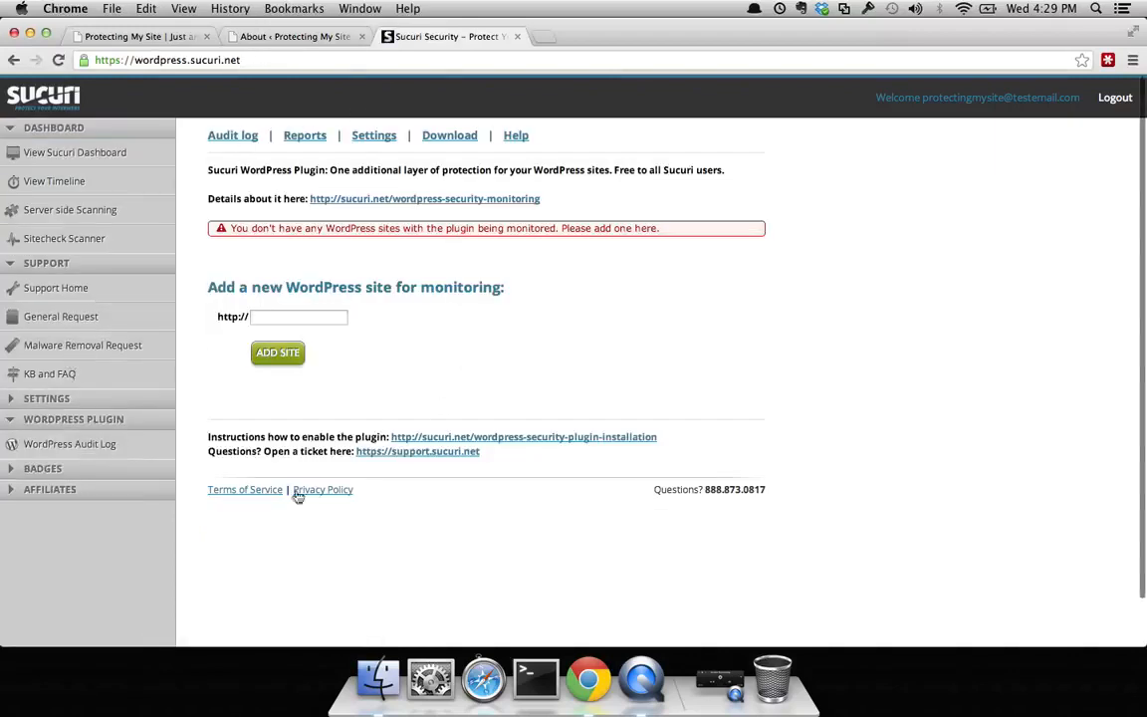
pyautogui.click(276, 316)
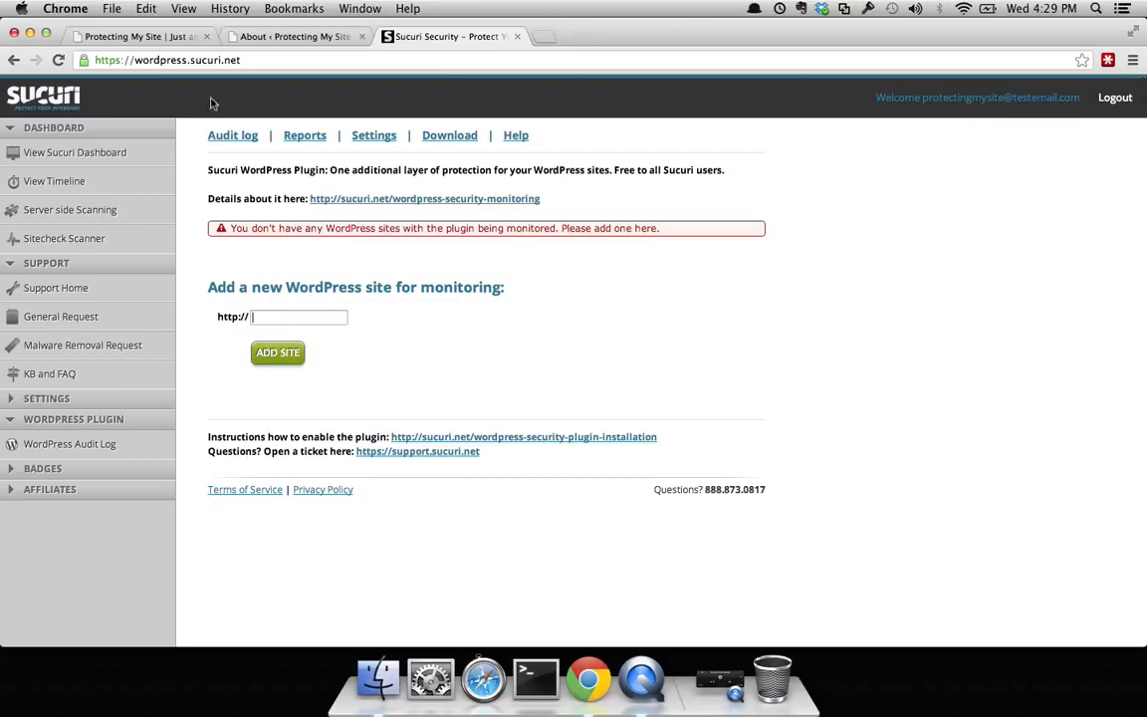
# Step: Copy the address protectingmysite.com from the open site and add it as a new WordPress site for monitoring
pyautogui.click(146, 38)
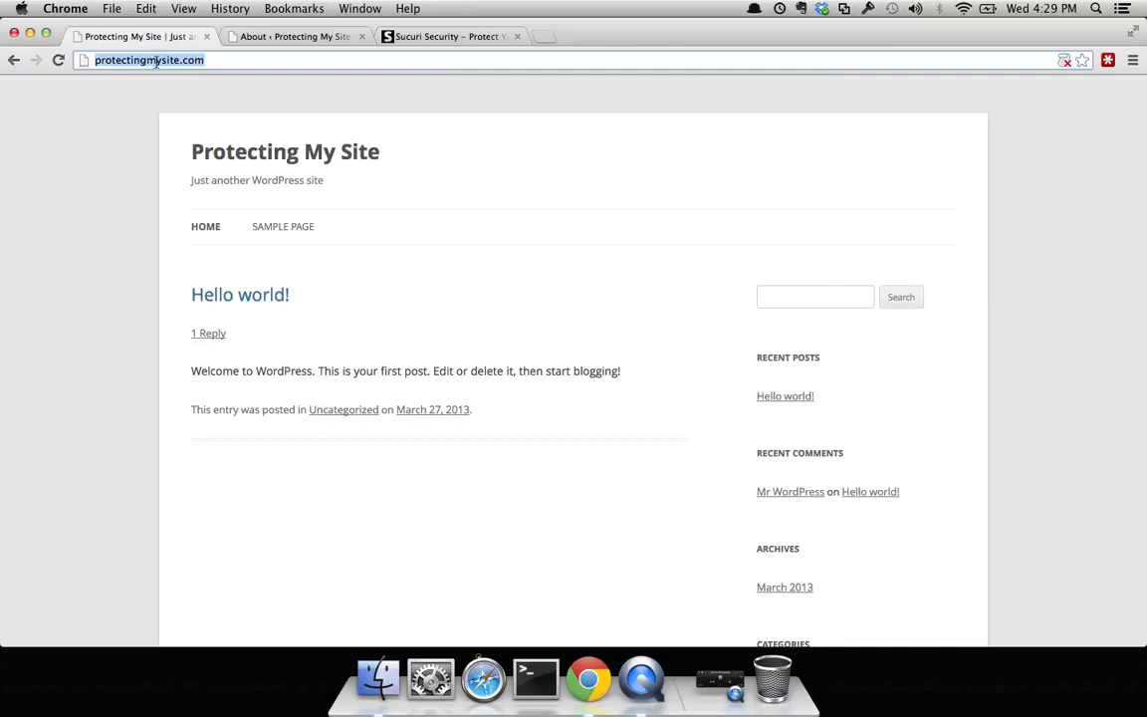
pyautogui.rightClick(156, 66)
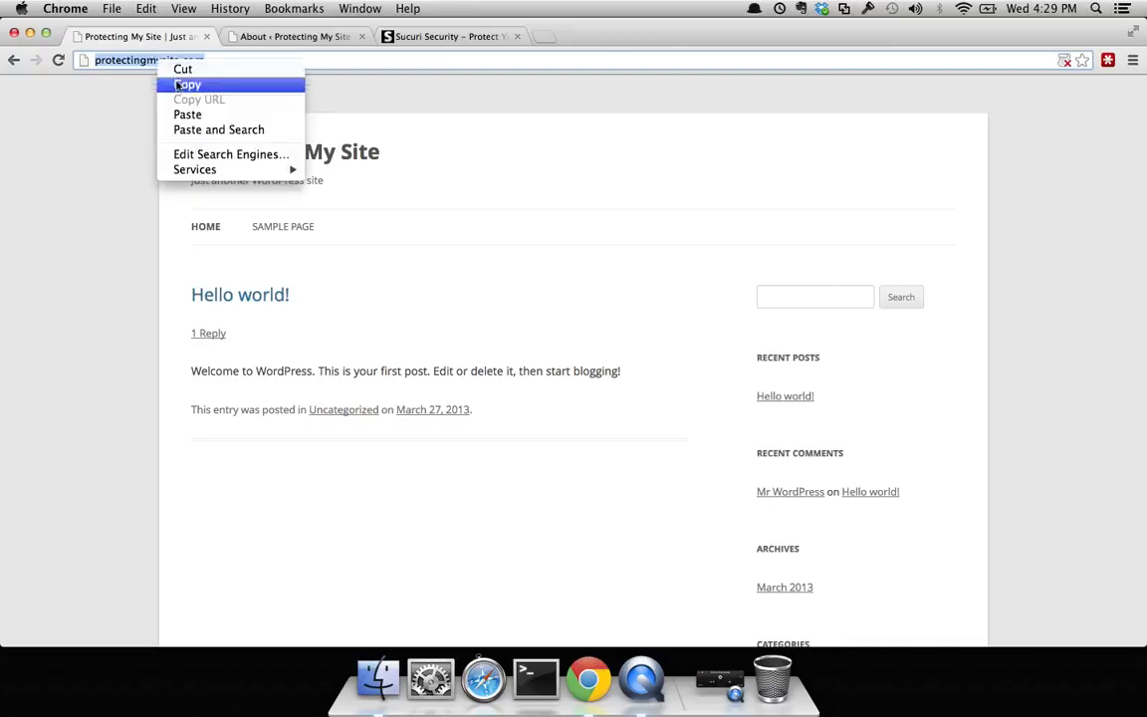
pyautogui.click(183, 84)
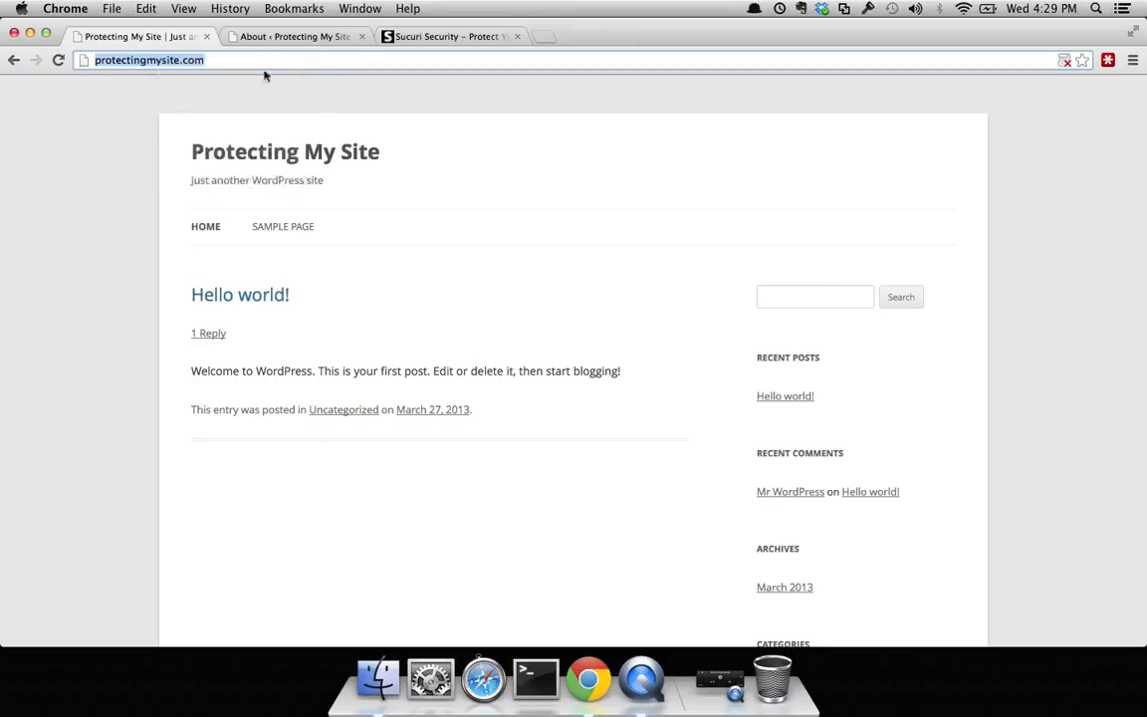
pyautogui.click(421, 44)
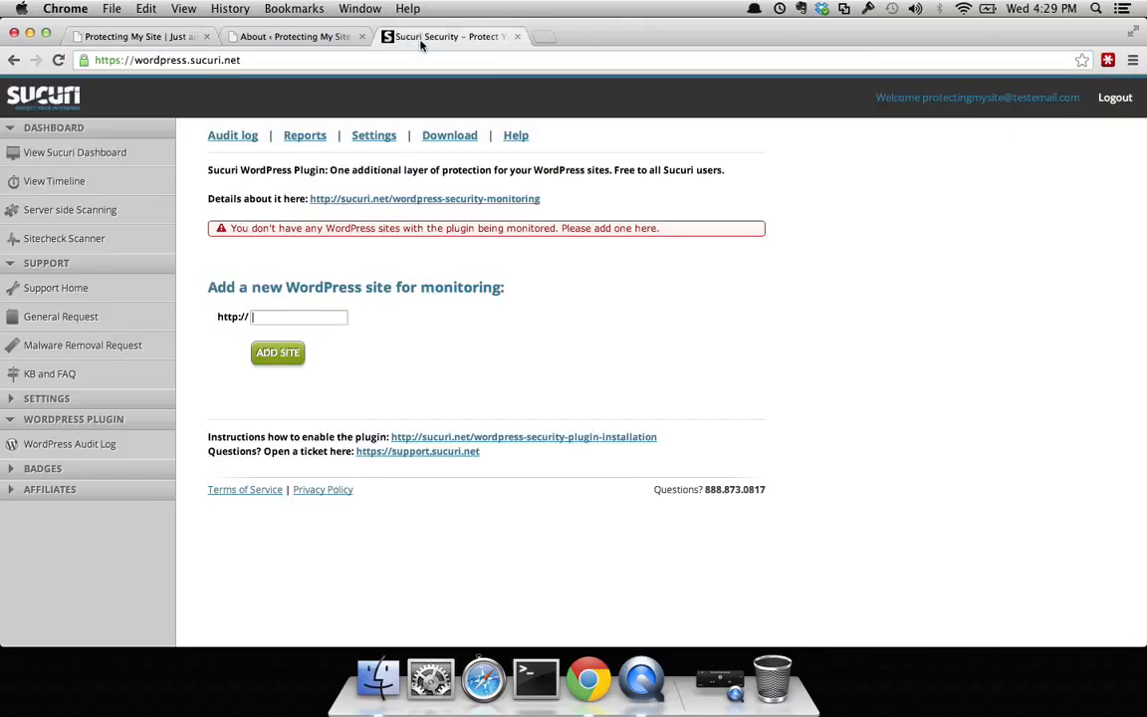
pyautogui.rightClick(276, 318)
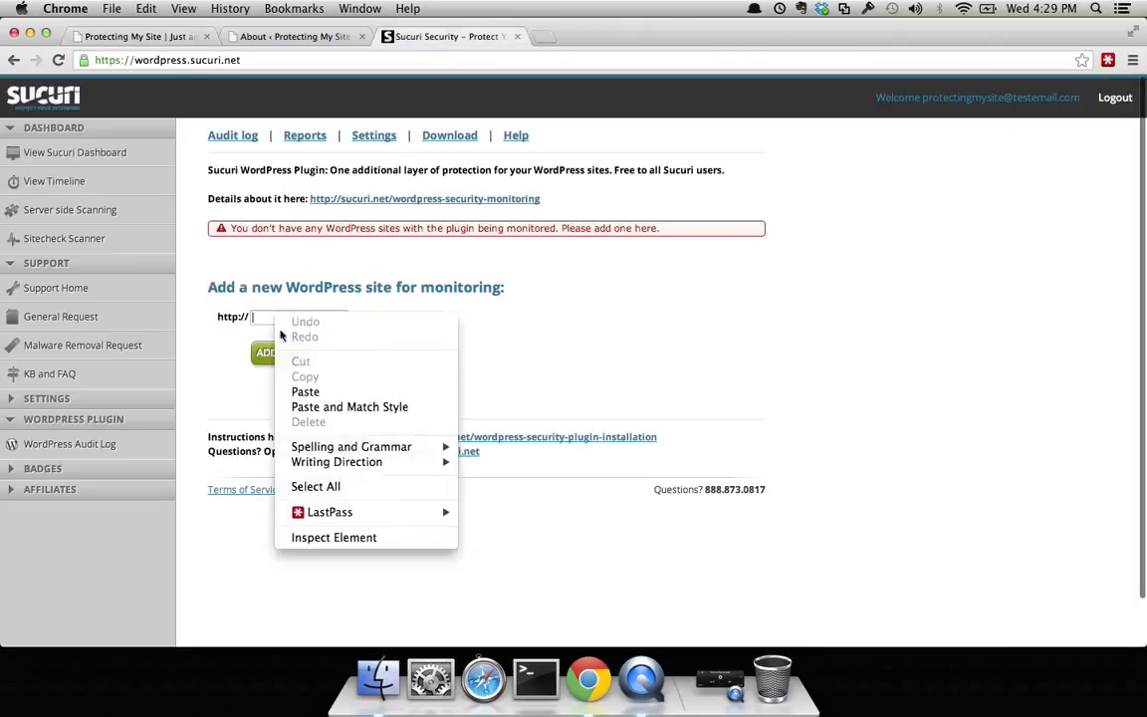
pyautogui.click(299, 390)
pyautogui.click(299, 399)
pyautogui.click(285, 358)
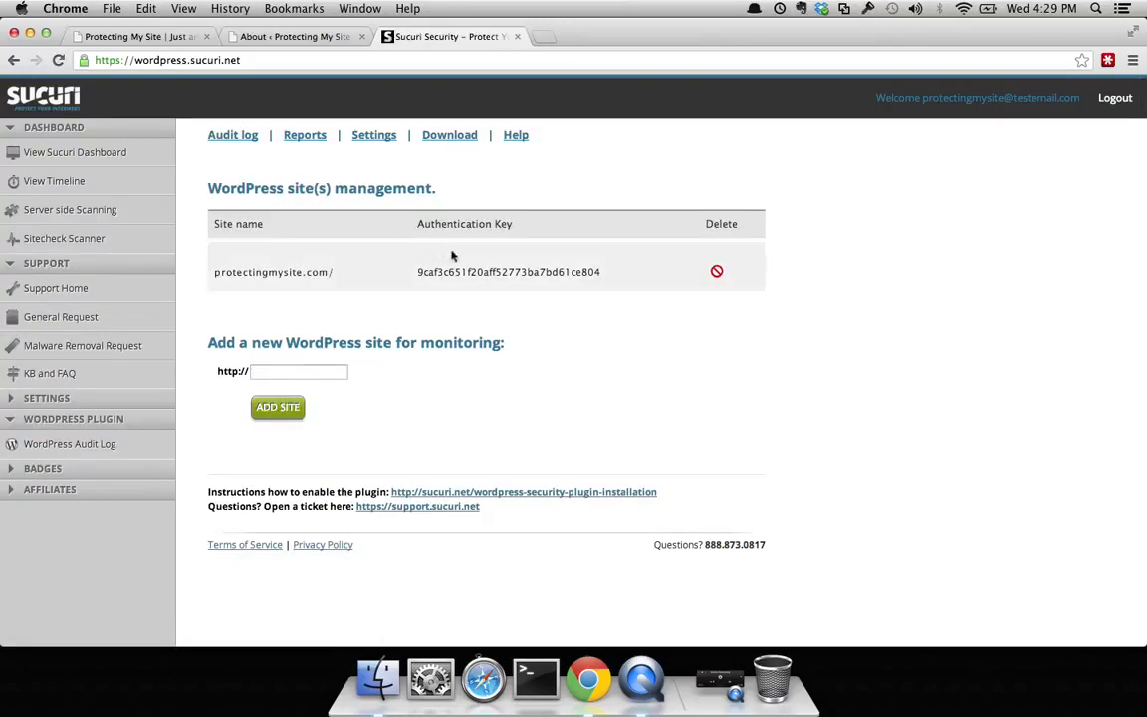
# Step: Switch to the site's WordPress admin and open the page for installing a plugin from a zip upload
pyautogui.click(273, 39)
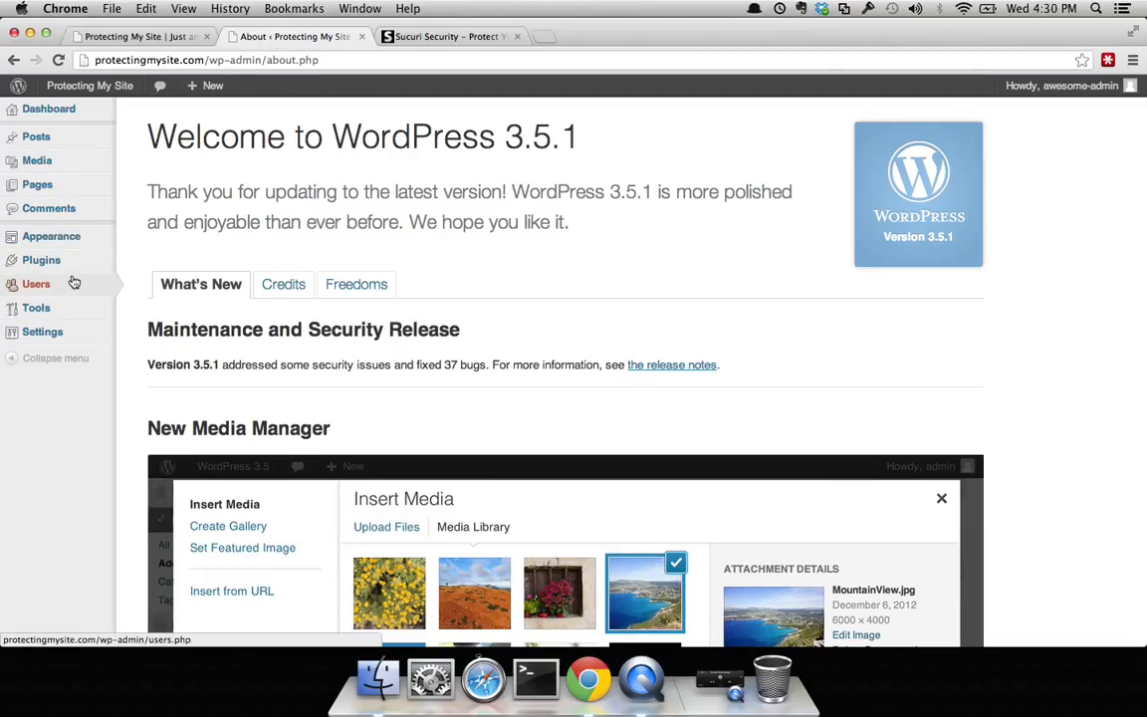
pyautogui.moveTo(67, 268)
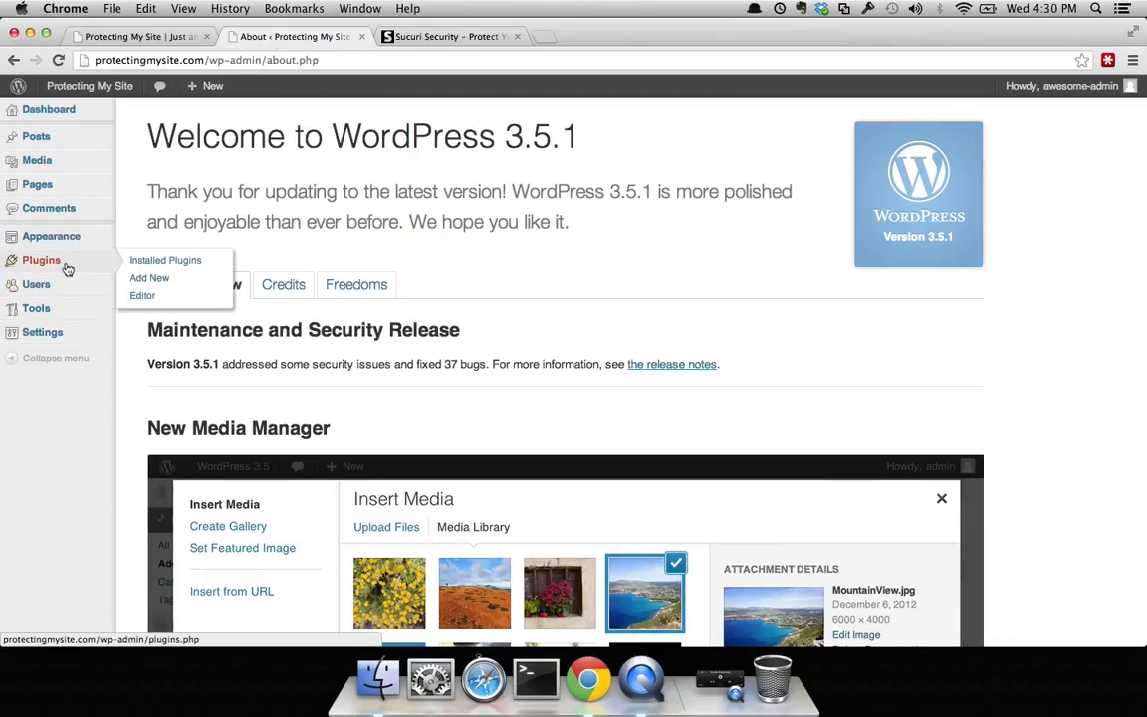
pyautogui.click(141, 286)
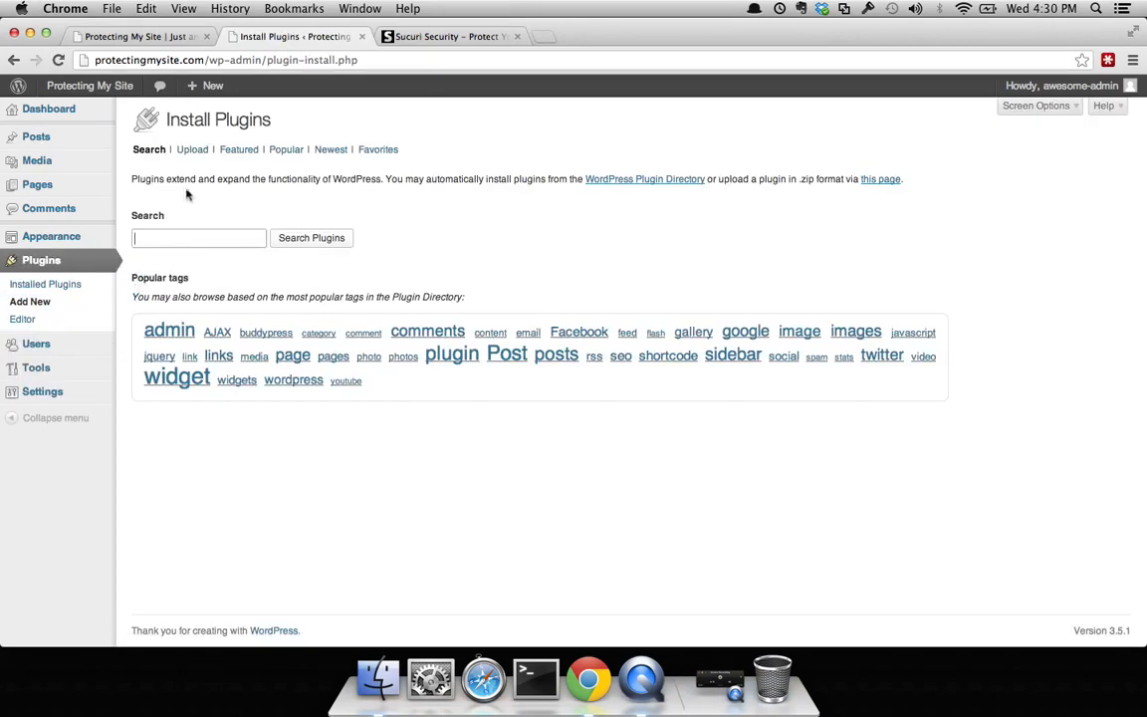
pyautogui.click(187, 153)
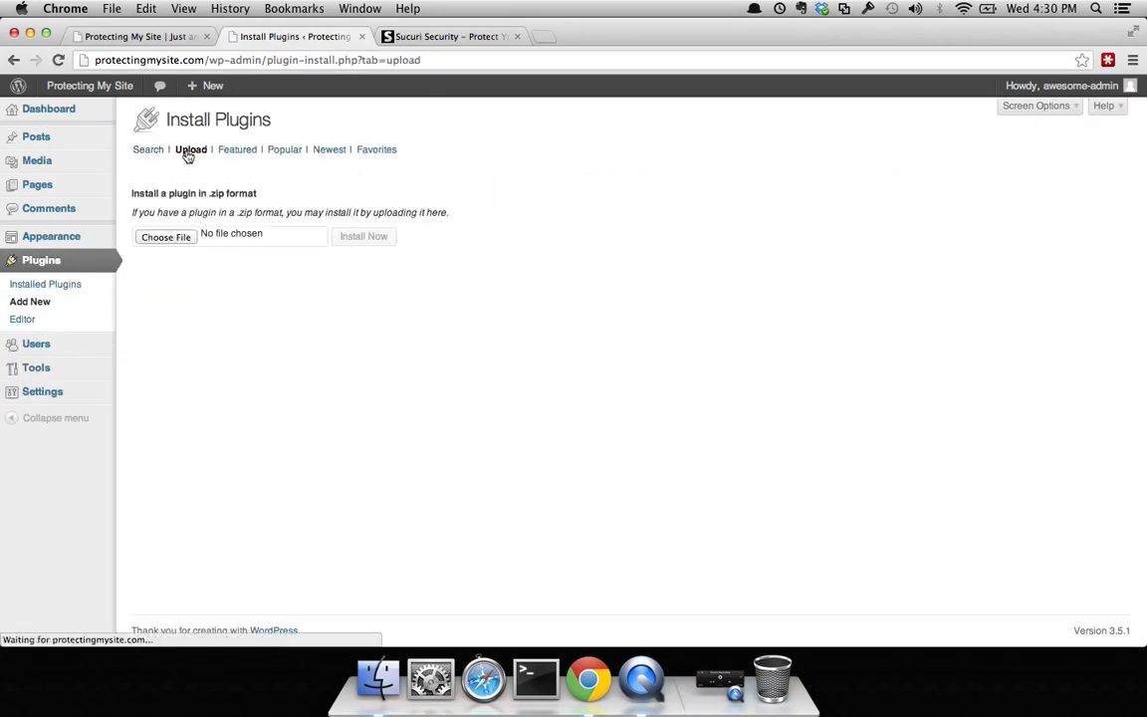
# Step: Back out of choosing a plugin file and download sucuri-wp-plugin.zip from the Sucuri WordPress site management page
pyautogui.click(162, 236)
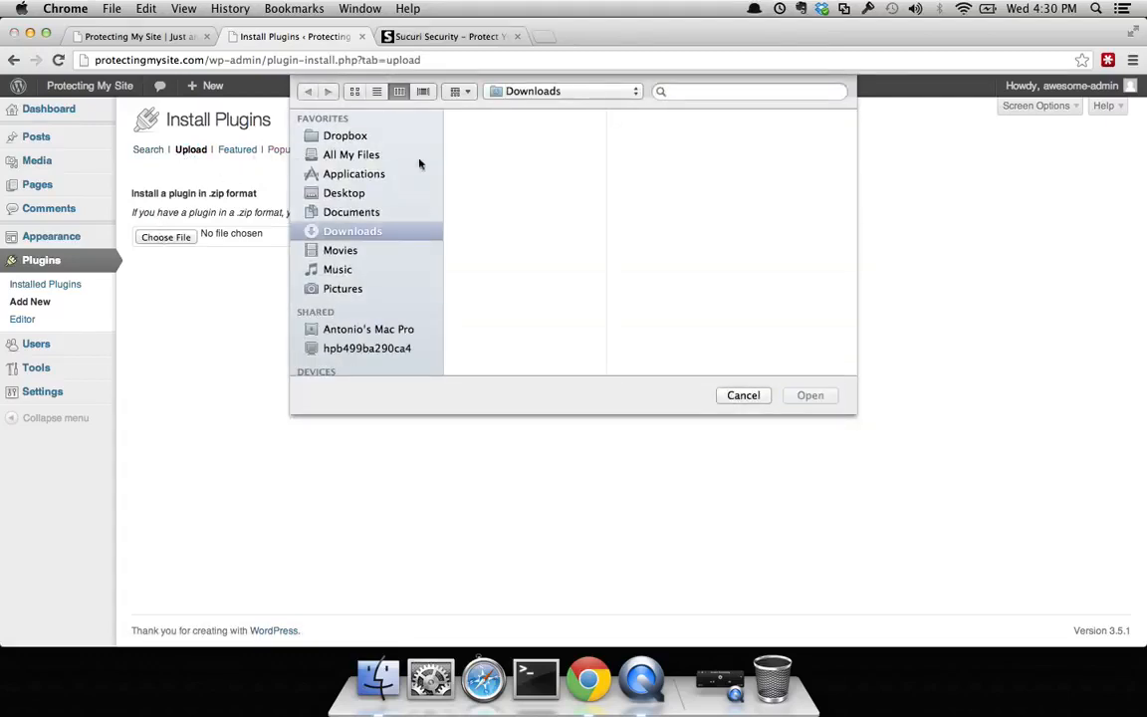
pyautogui.click(741, 396)
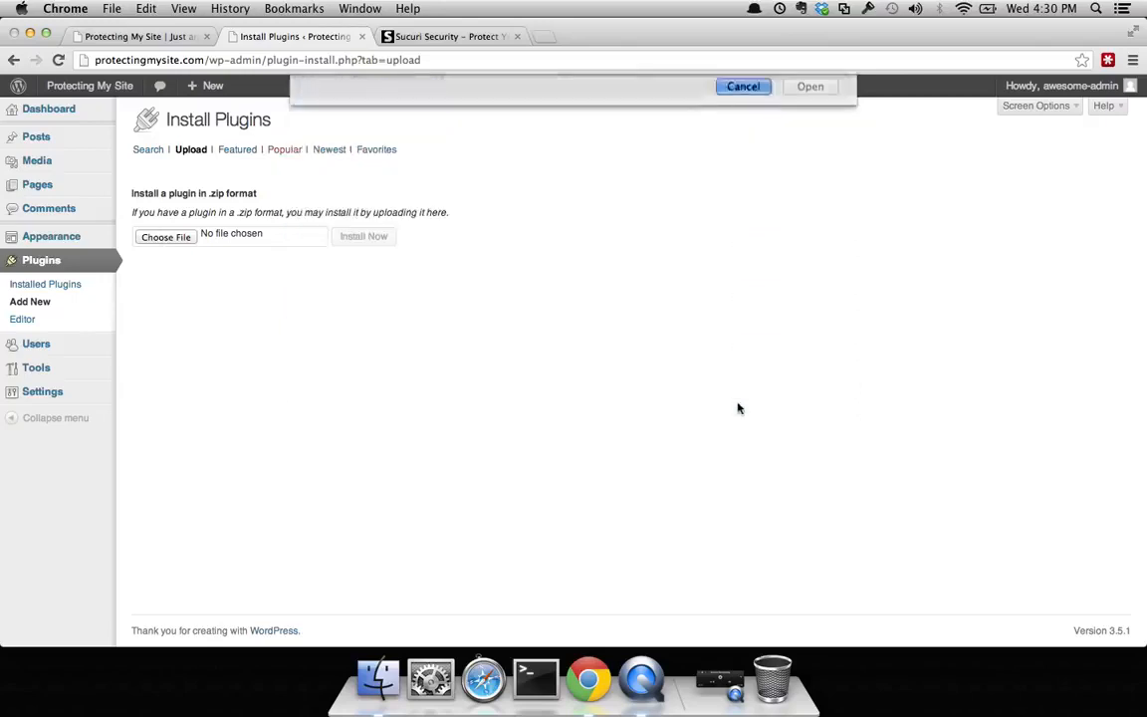
pyautogui.click(426, 40)
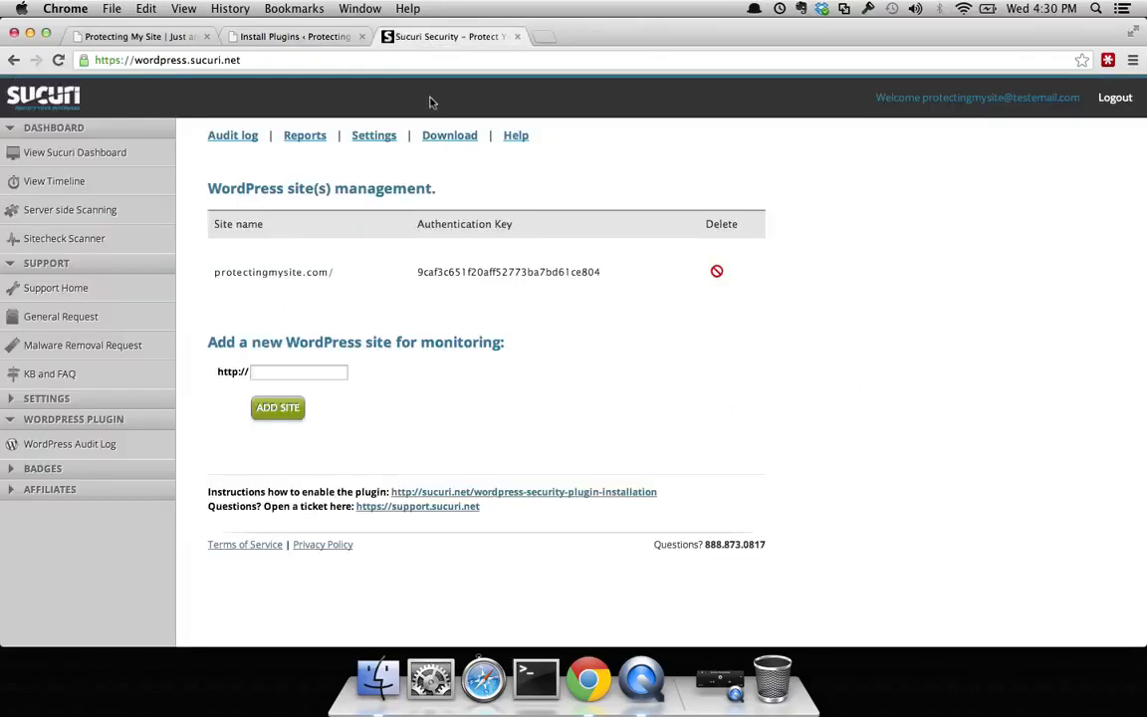
pyautogui.click(435, 146)
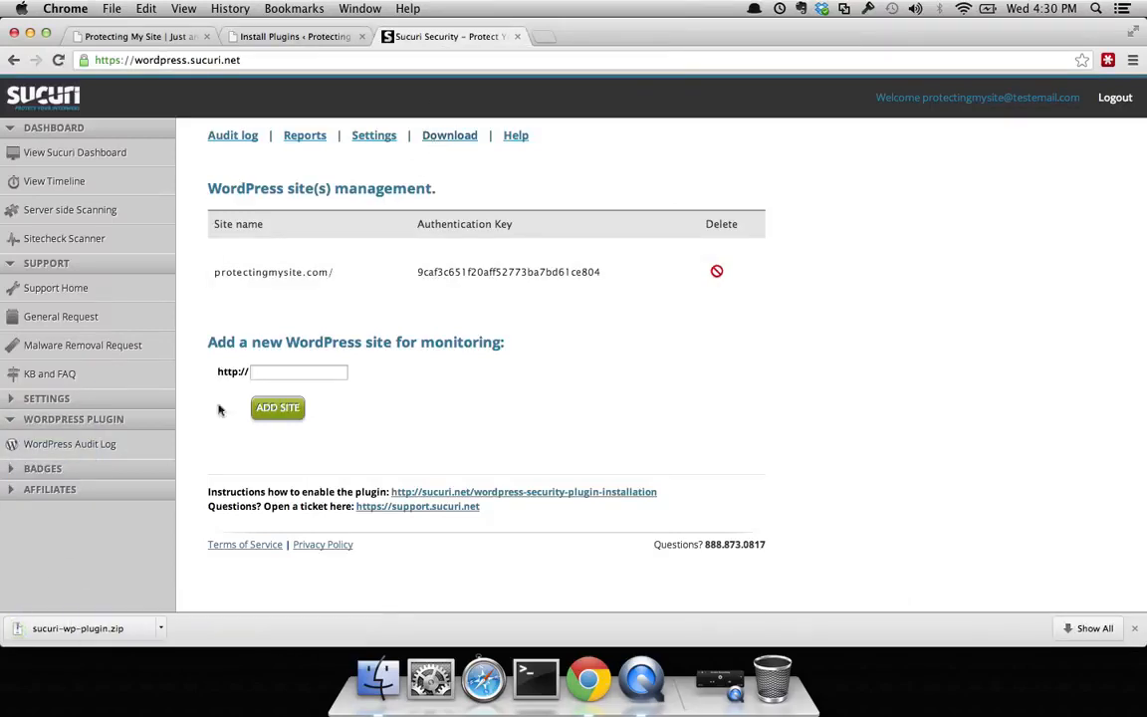
# Step: Upload sucuri-wp-plugin.zip from Downloads to the WordPress site, install it and activate the plugin
pyautogui.click(288, 39)
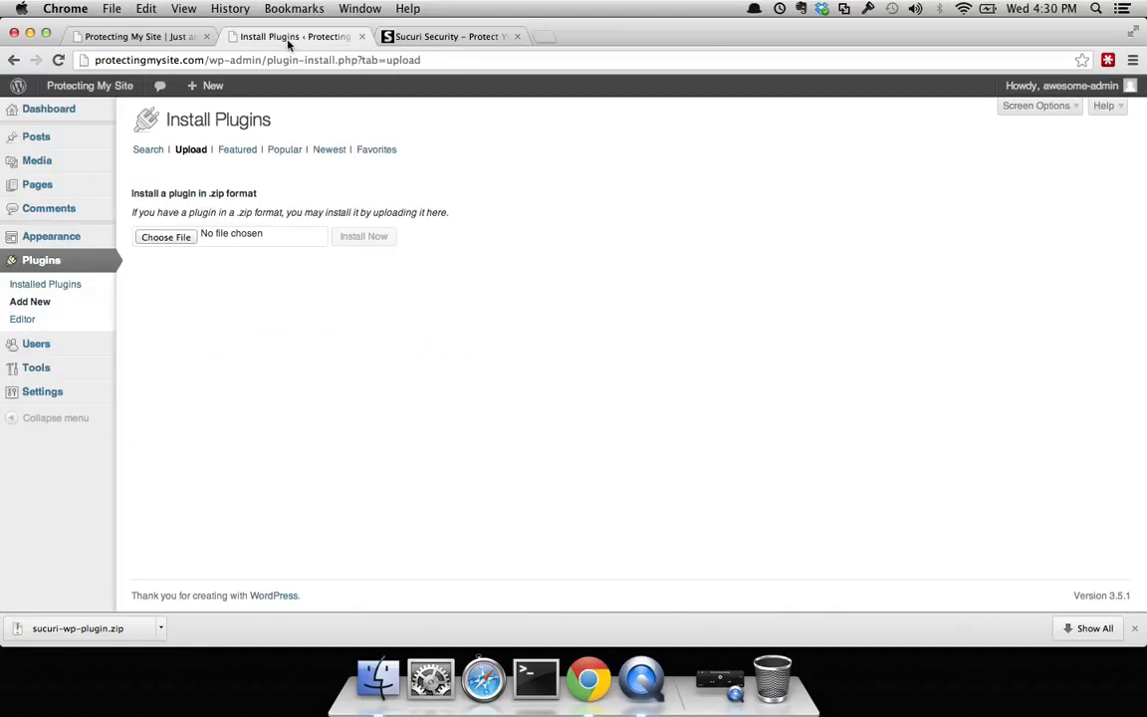
pyautogui.click(179, 237)
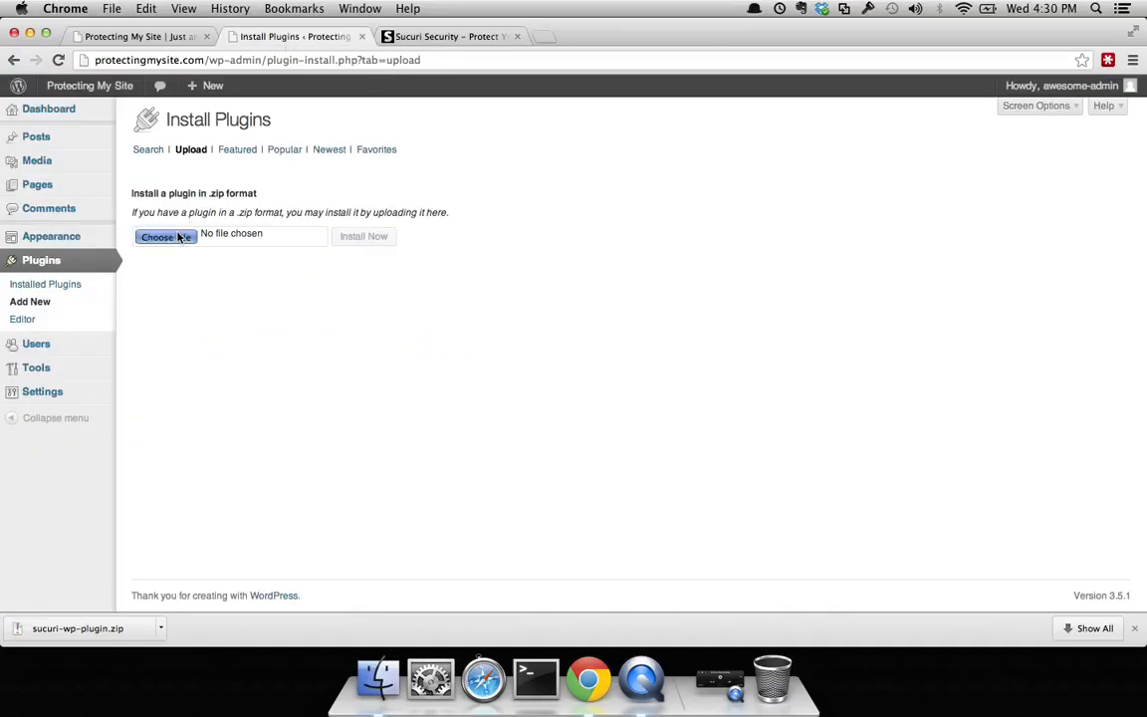
pyautogui.click(487, 118)
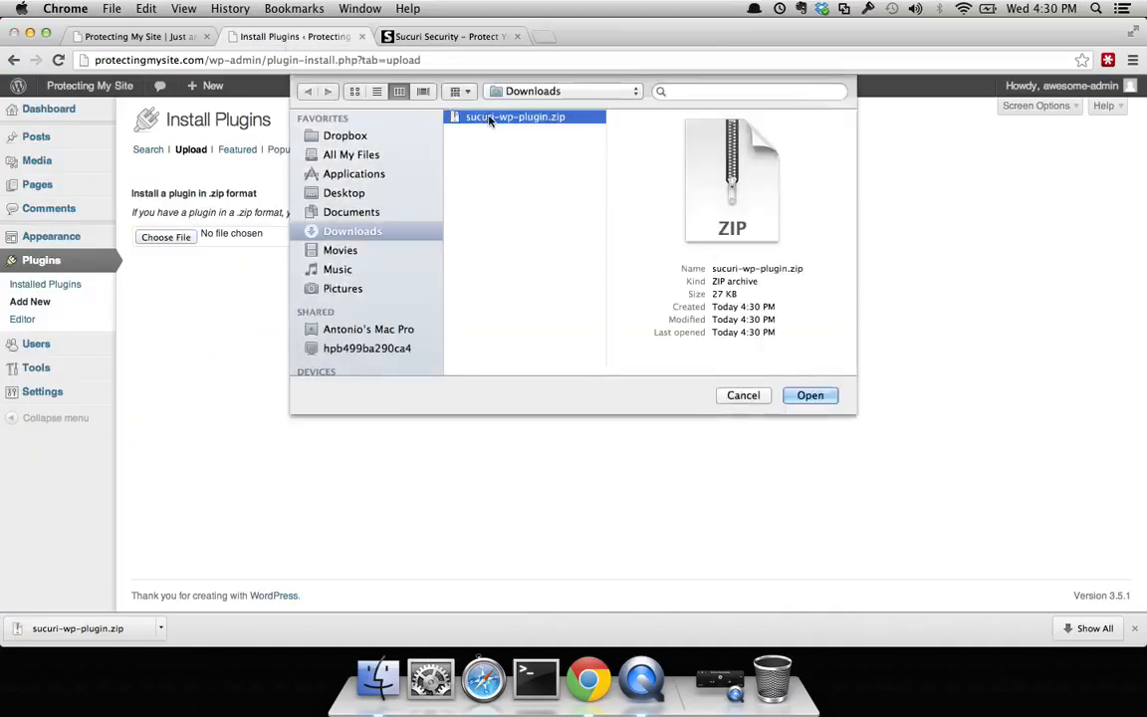
pyautogui.click(801, 397)
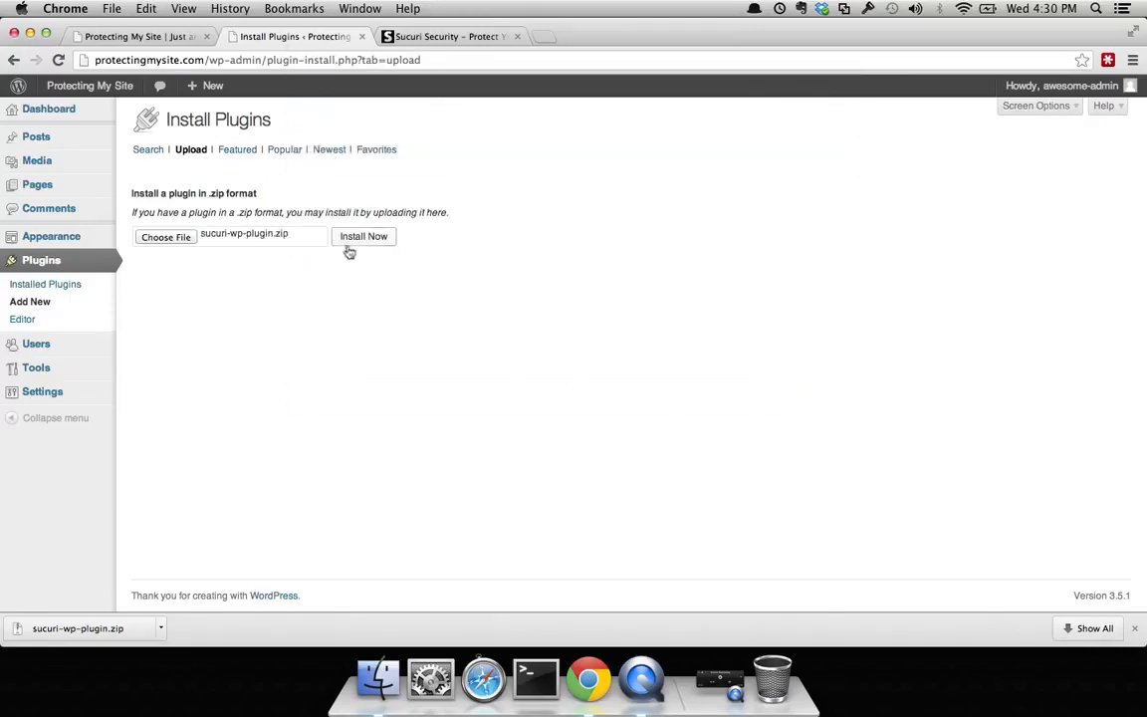
pyautogui.click(351, 240)
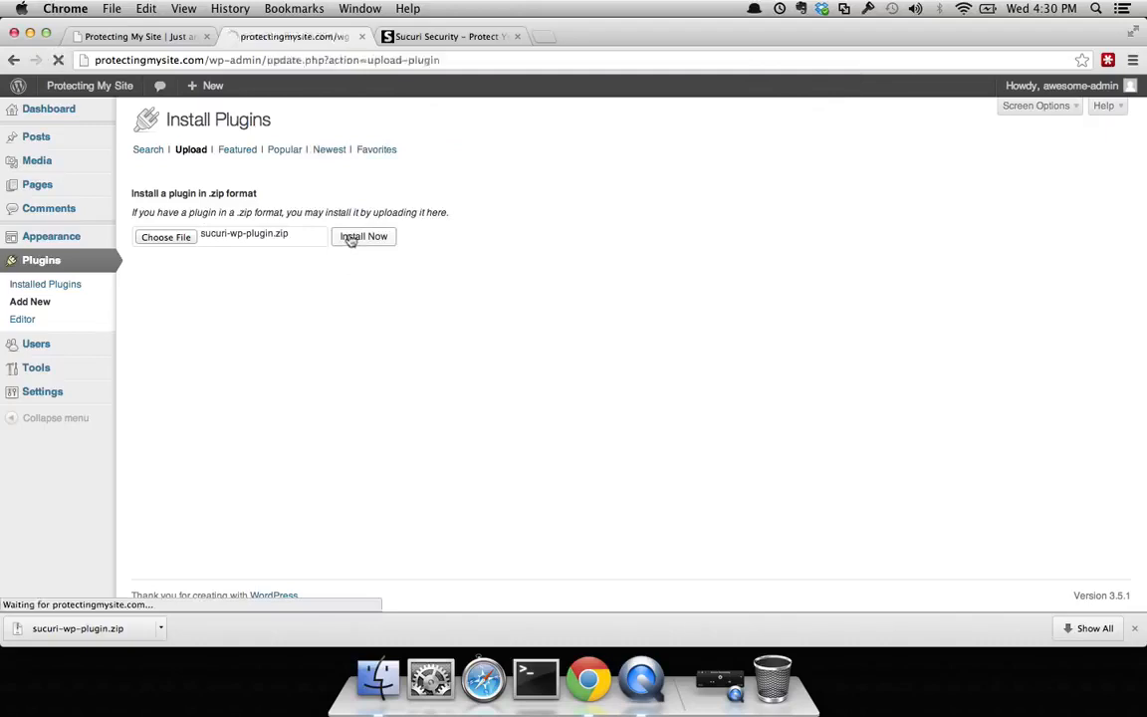
pyautogui.click(174, 222)
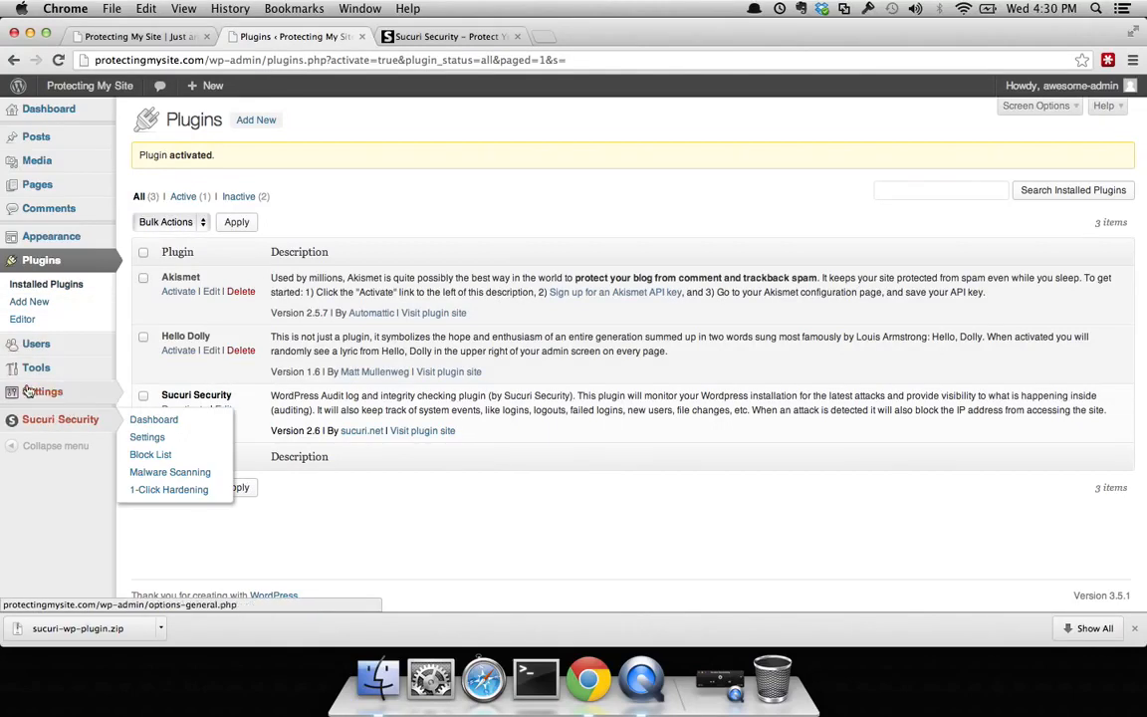
# Step: Open the Sucuri Security plugin settings, and copy the authentication key for protectingmysite.com from the Sucuri dashboard
pyautogui.moveTo(80, 422)
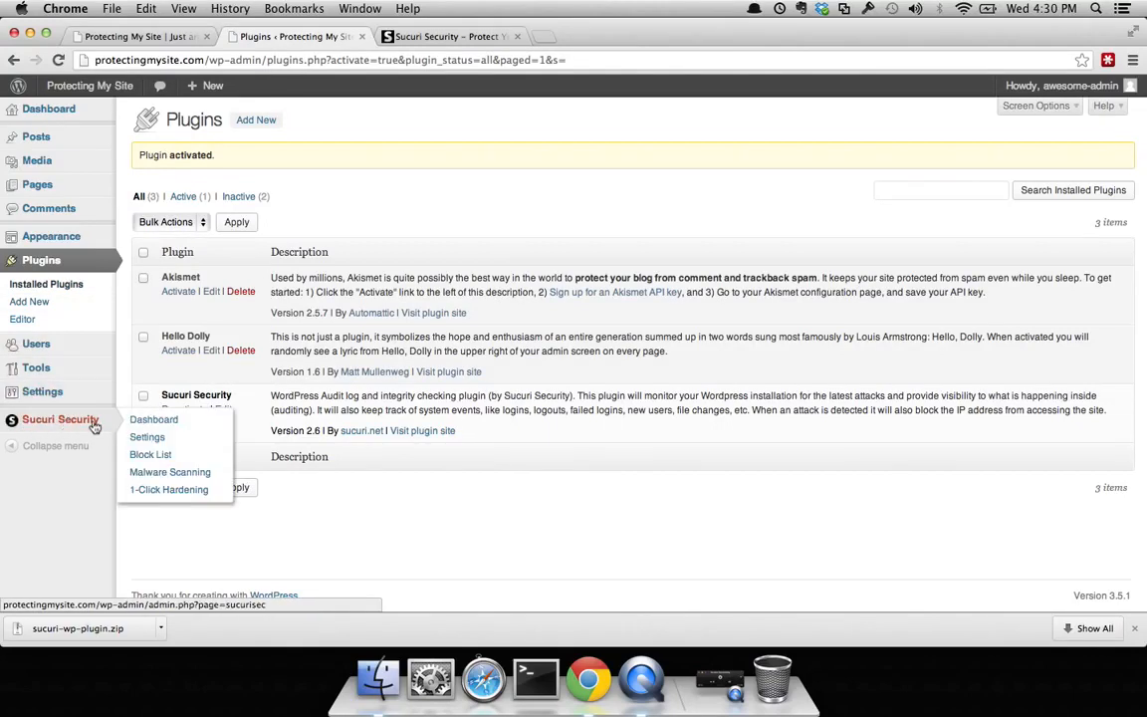
pyautogui.click(150, 438)
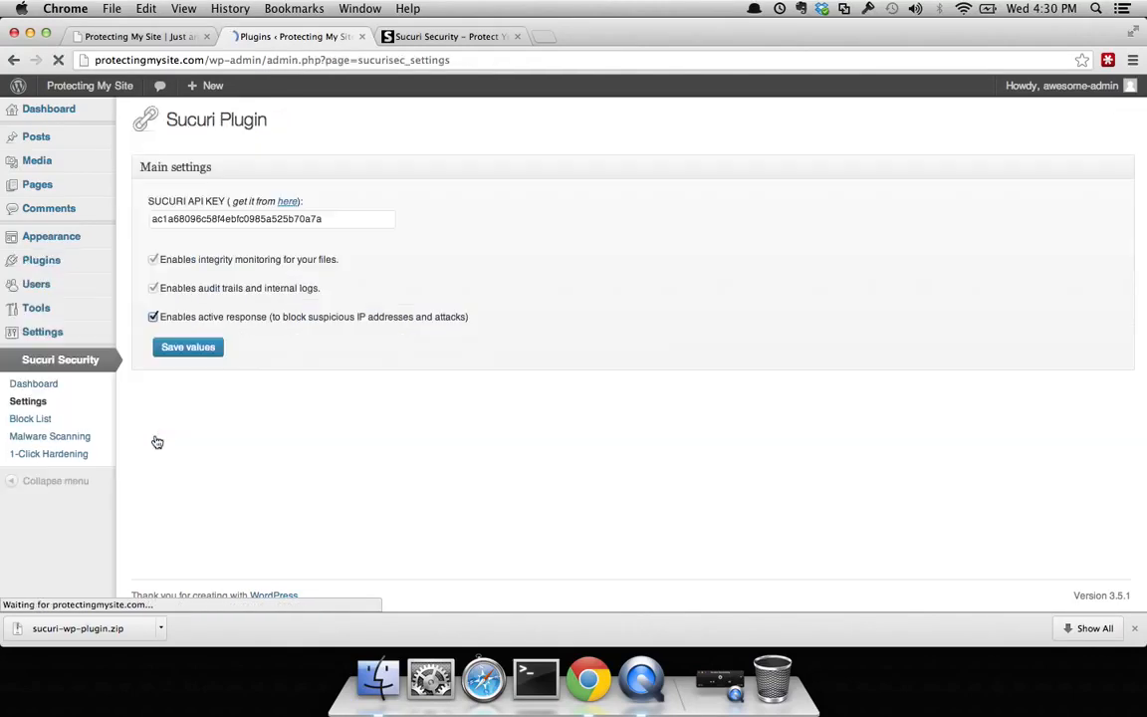
pyautogui.click(391, 36)
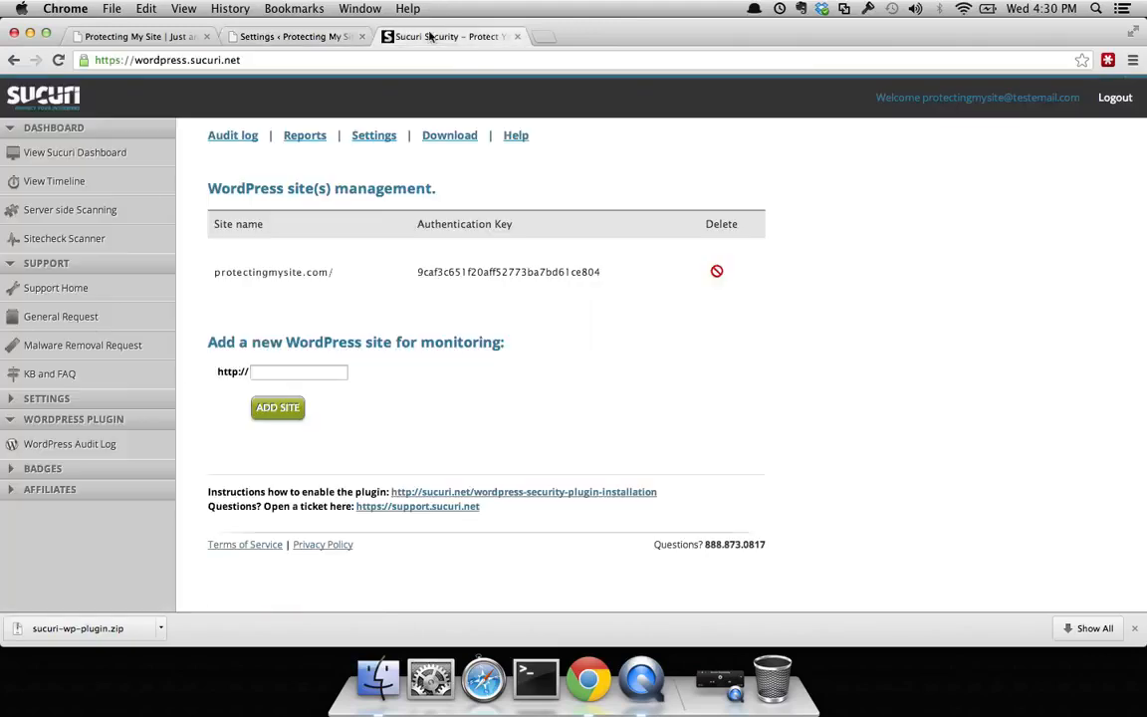
pyautogui.doubleClick(419, 272)
pyautogui.press('super+c')
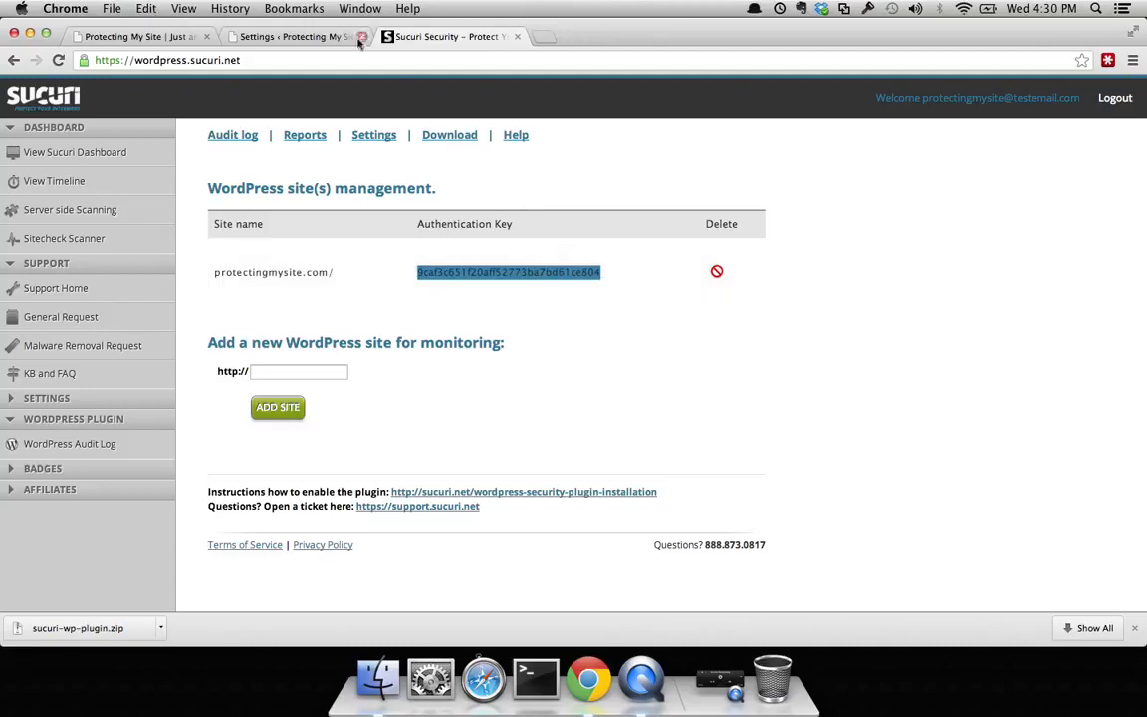
# Step: Replace the Sucuri API key in the plugin's main settings with the copied authentication key and save the values
pyautogui.click(294, 35)
pyautogui.doubleClick(288, 219)
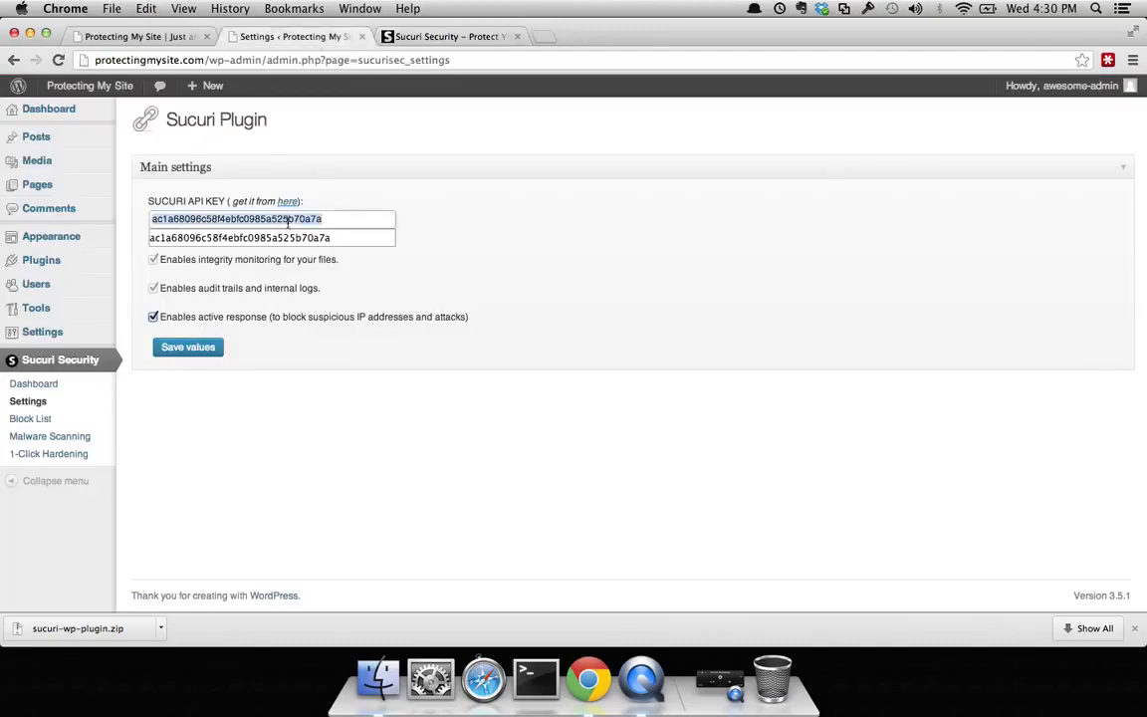
pyautogui.press('BackSpace')
pyautogui.press('super+v')
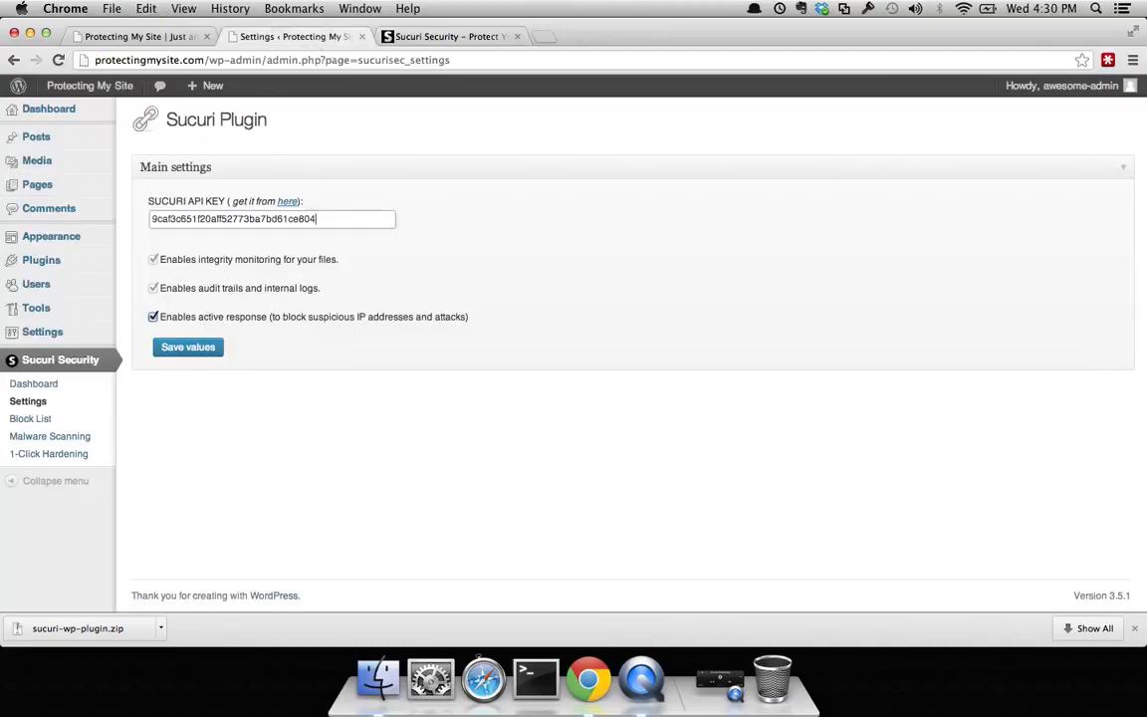
pyautogui.click(188, 351)
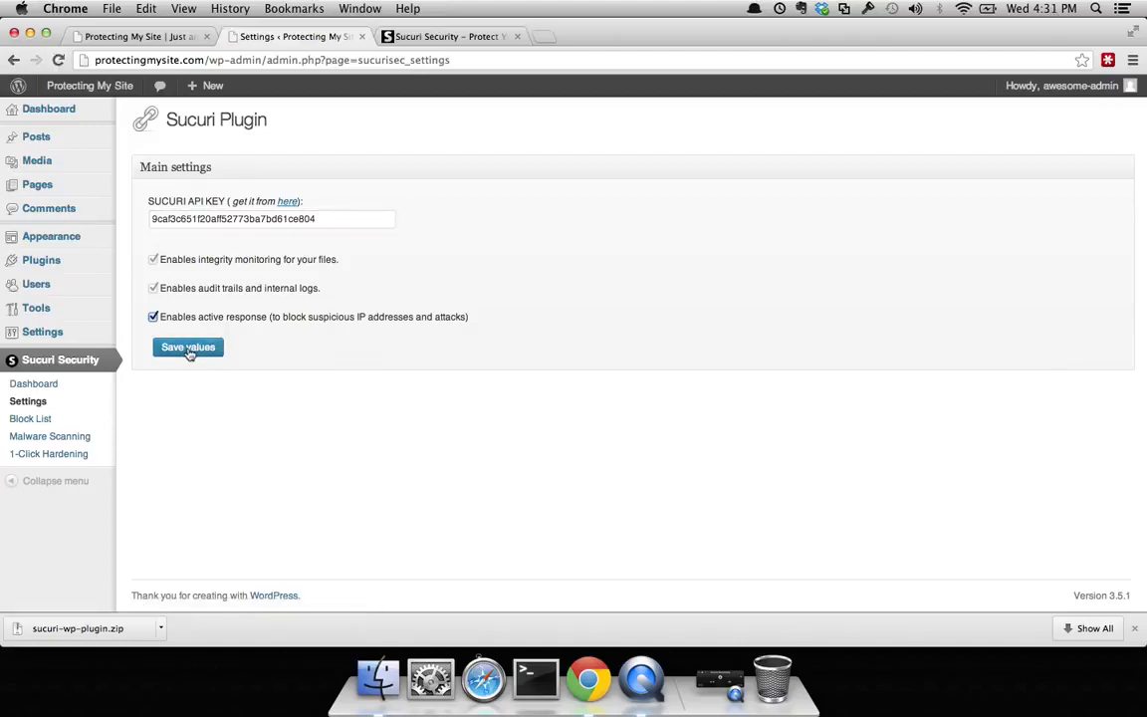
# Step: Open the Sucuri Security plugin dashboard and review the site's status and latest audit events
pyautogui.click(57, 387)
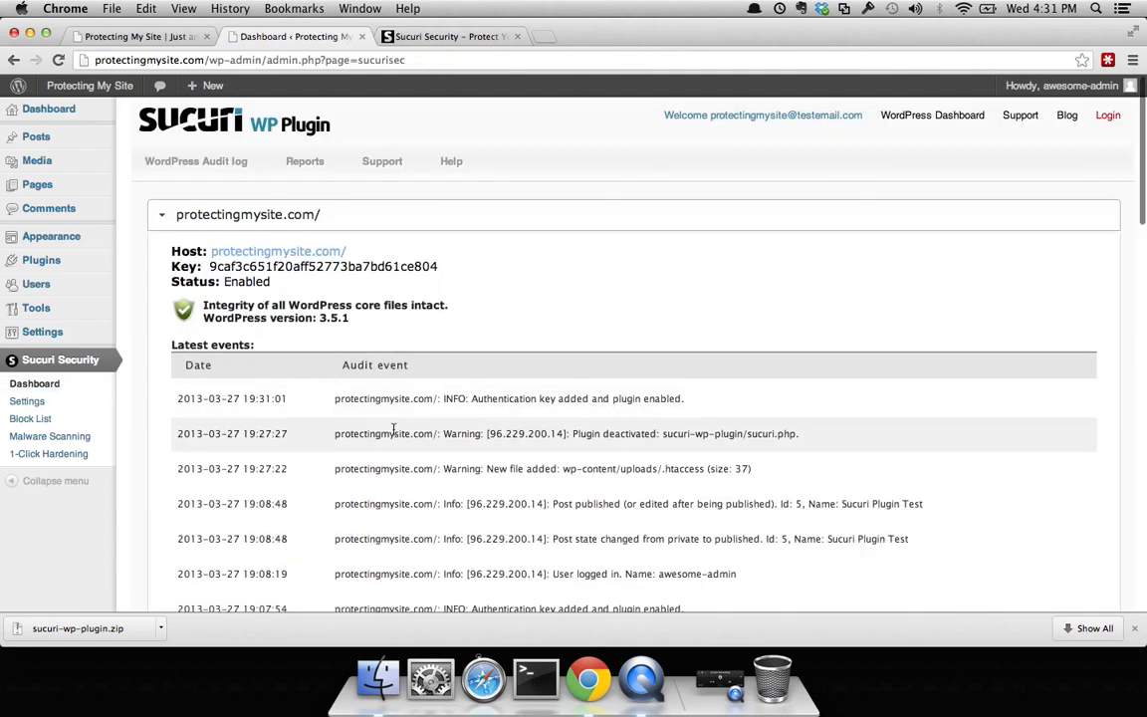
pyautogui.scroll(-3, 394, 428)
pyautogui.scroll(2, 393, 428)
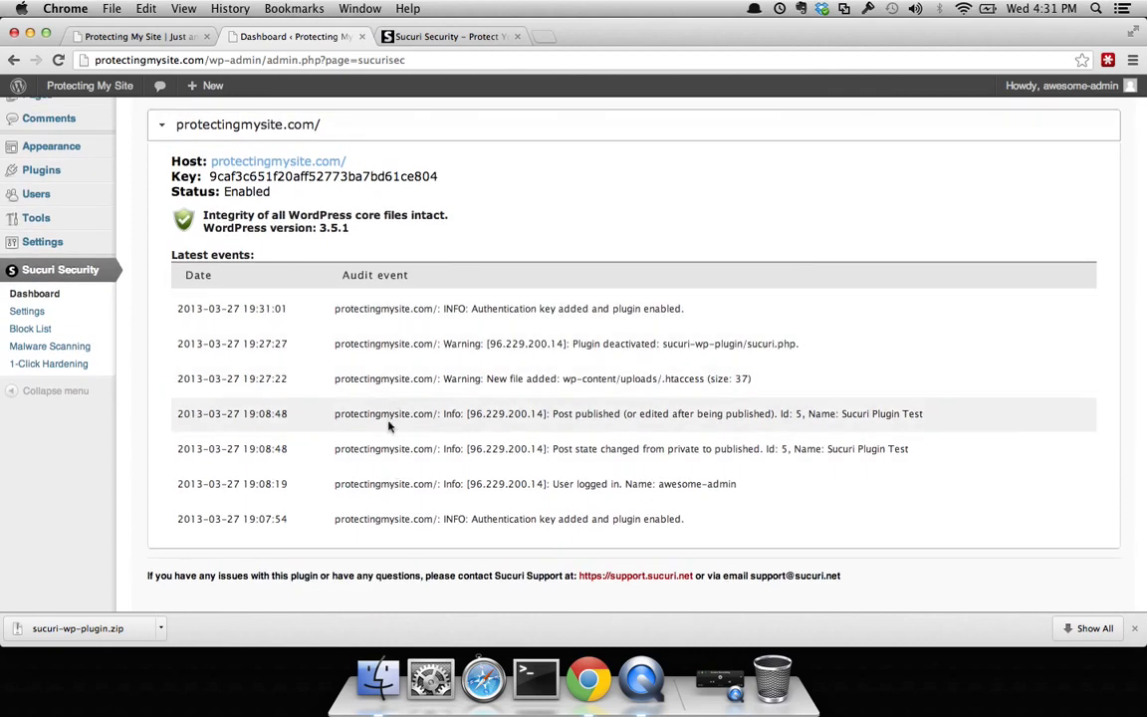
pyautogui.scroll(3, 386, 379)
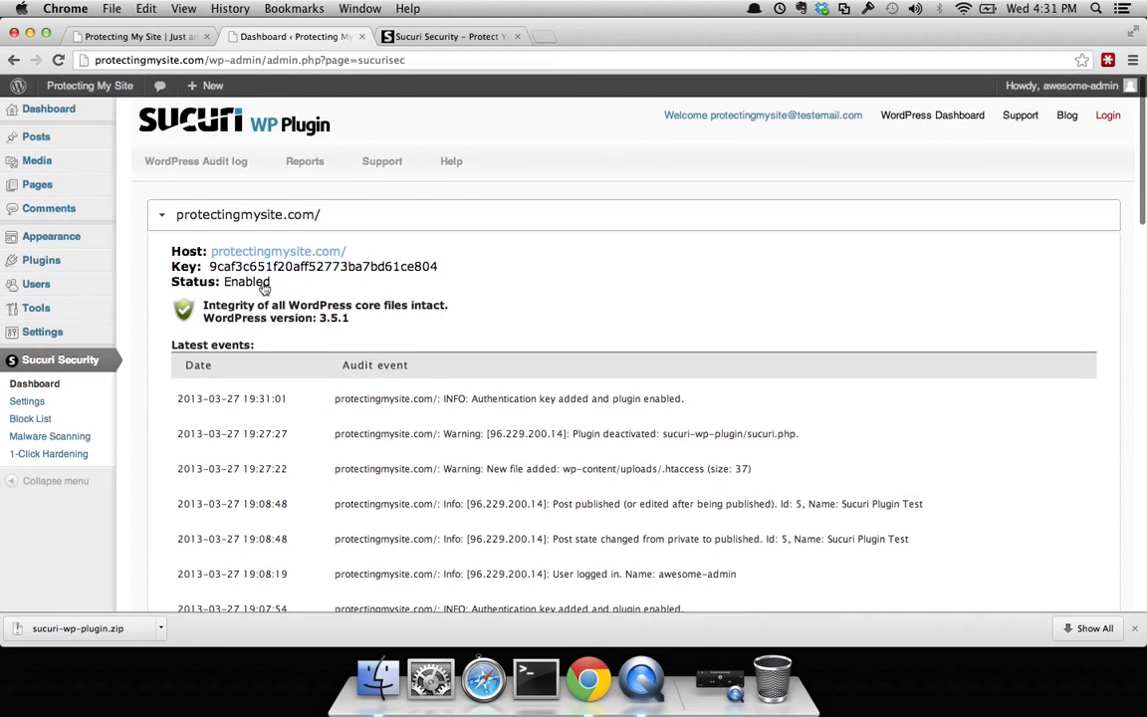
# Step: Start a new WordPress page with the title "This is another test"
pyautogui.moveTo(67, 144)
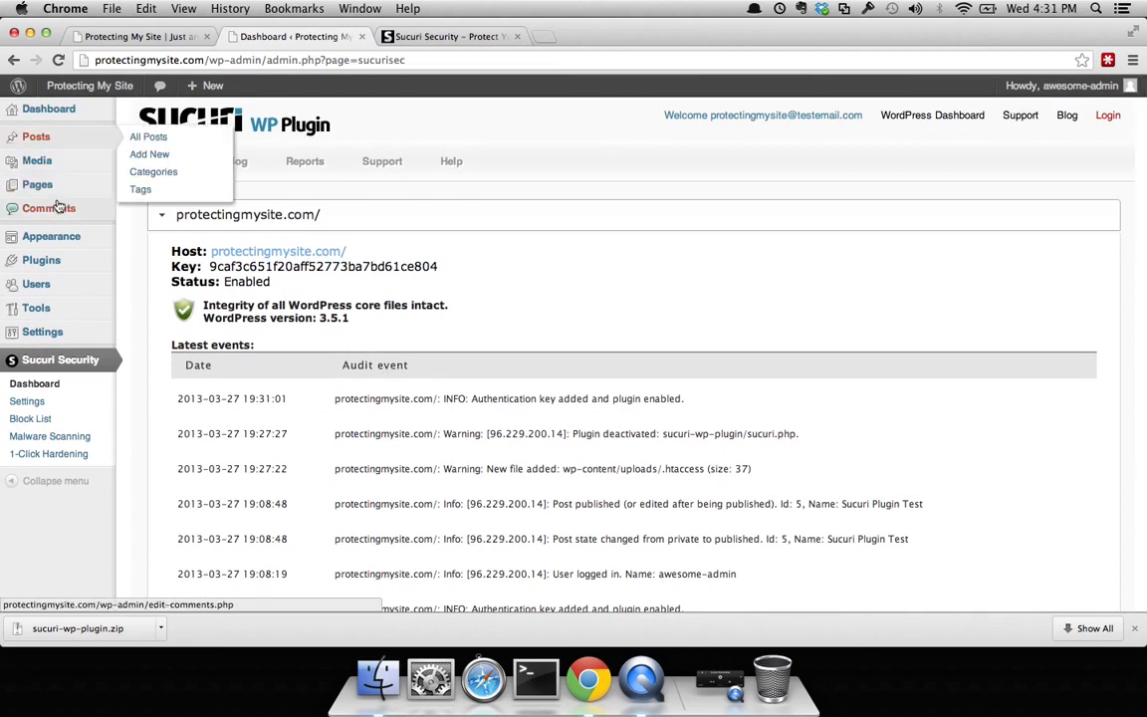
pyautogui.moveTo(86, 188)
pyautogui.click(140, 203)
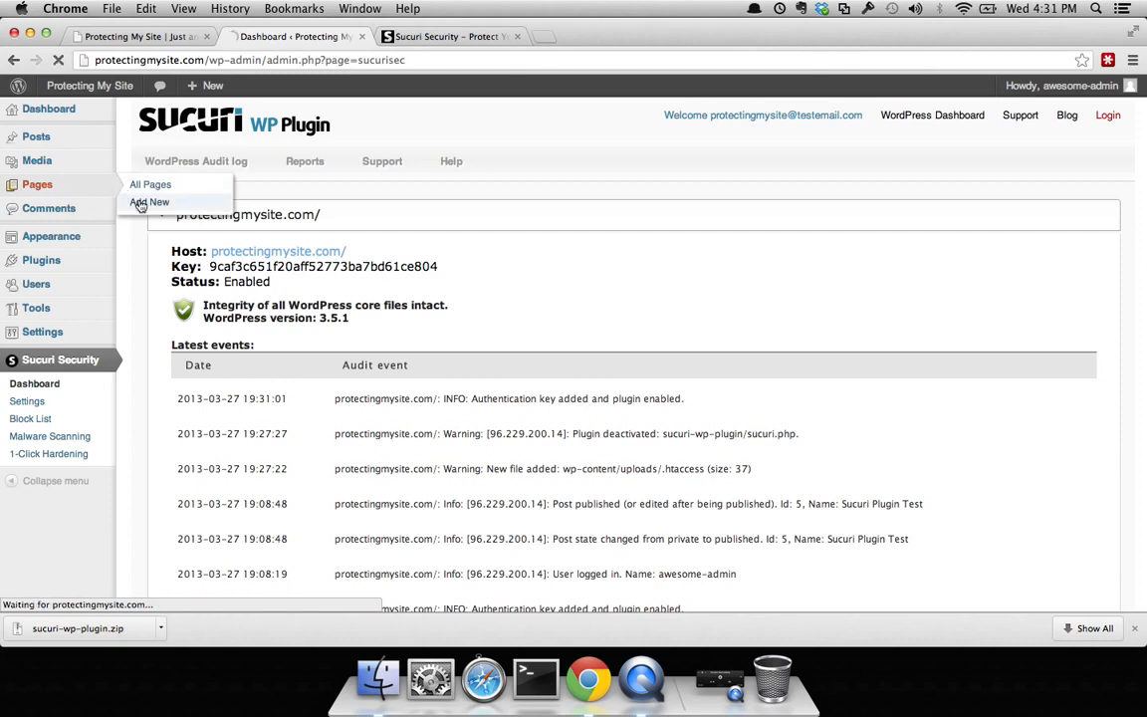
pyautogui.write('This is another test')
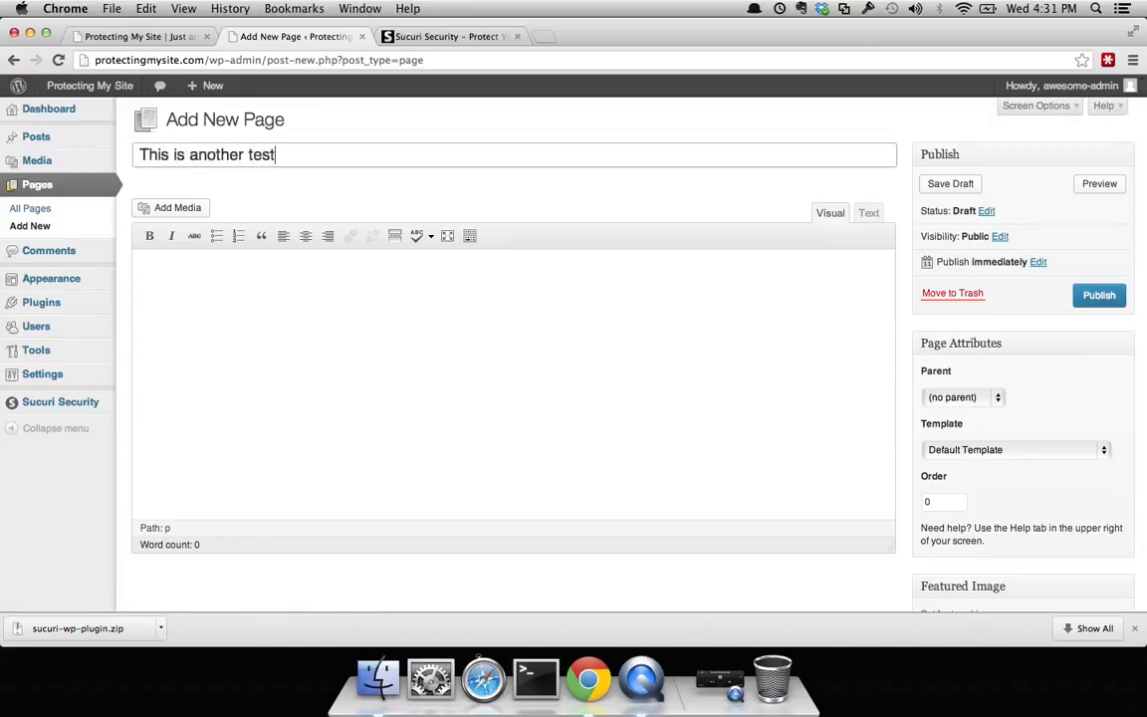
# Step: Enter "This is another test" as the page's body text and publish the page
pyautogui.press('Tab')
pyautogui.write('This is another test')
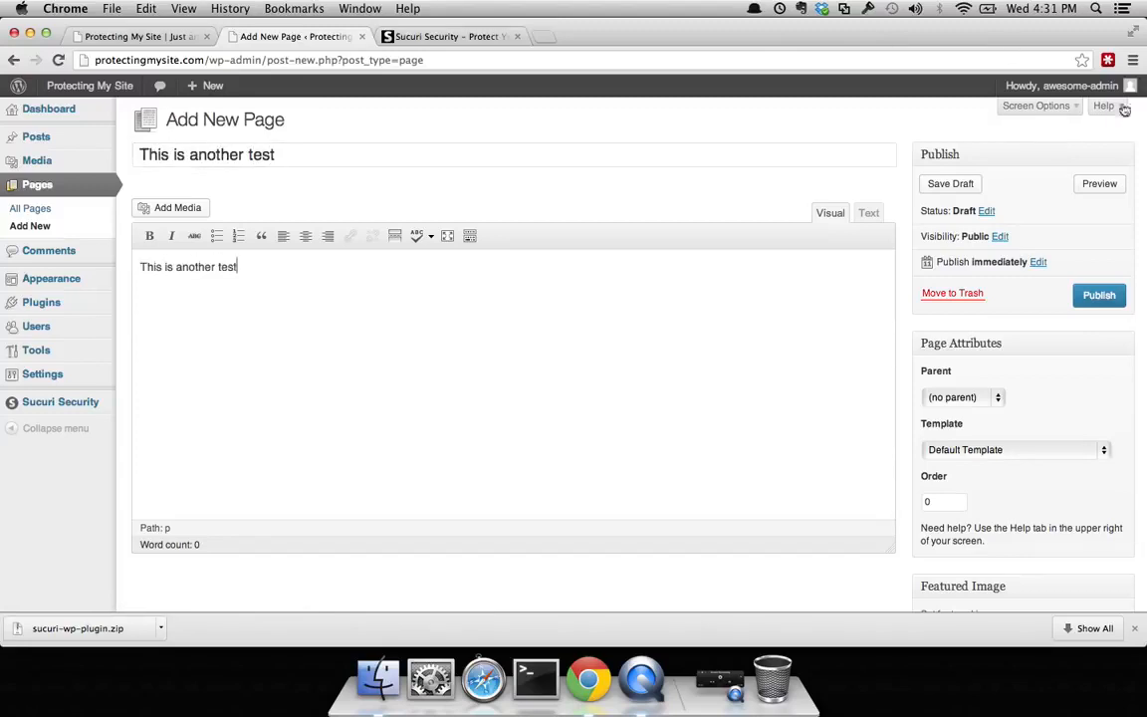
pyautogui.click(1095, 292)
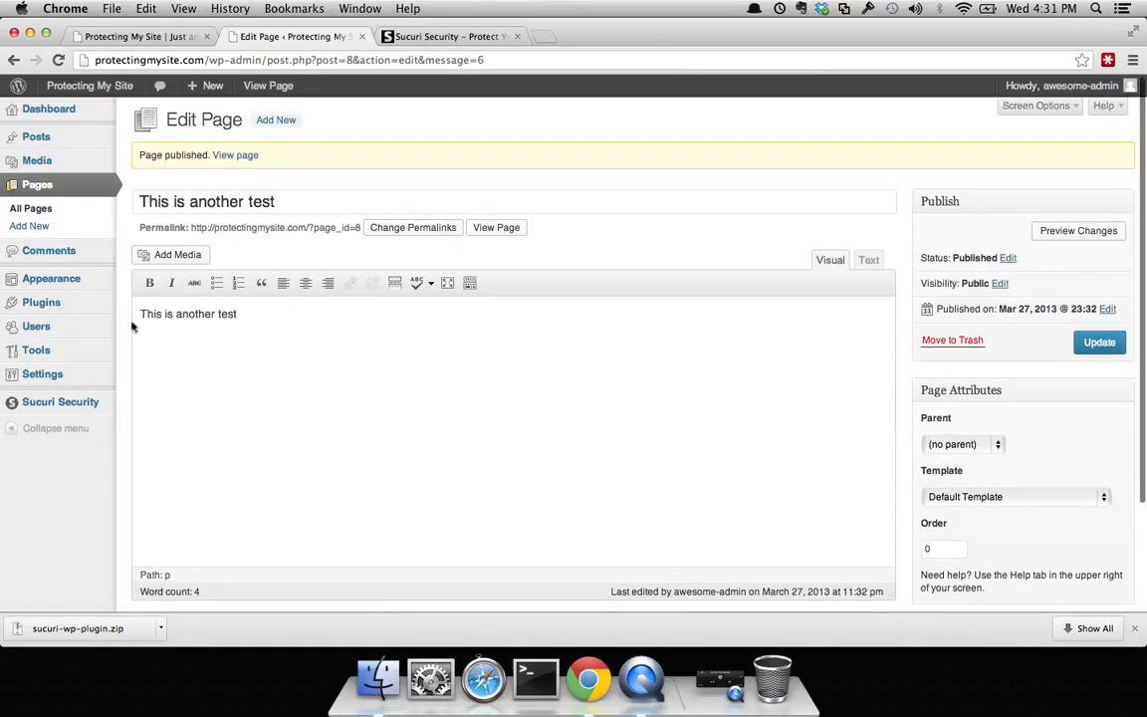
# Step: Open the Sucuri Security plugin dashboard and review the latest audit events for the newly published page and the authentication key
pyautogui.moveTo(69, 407)
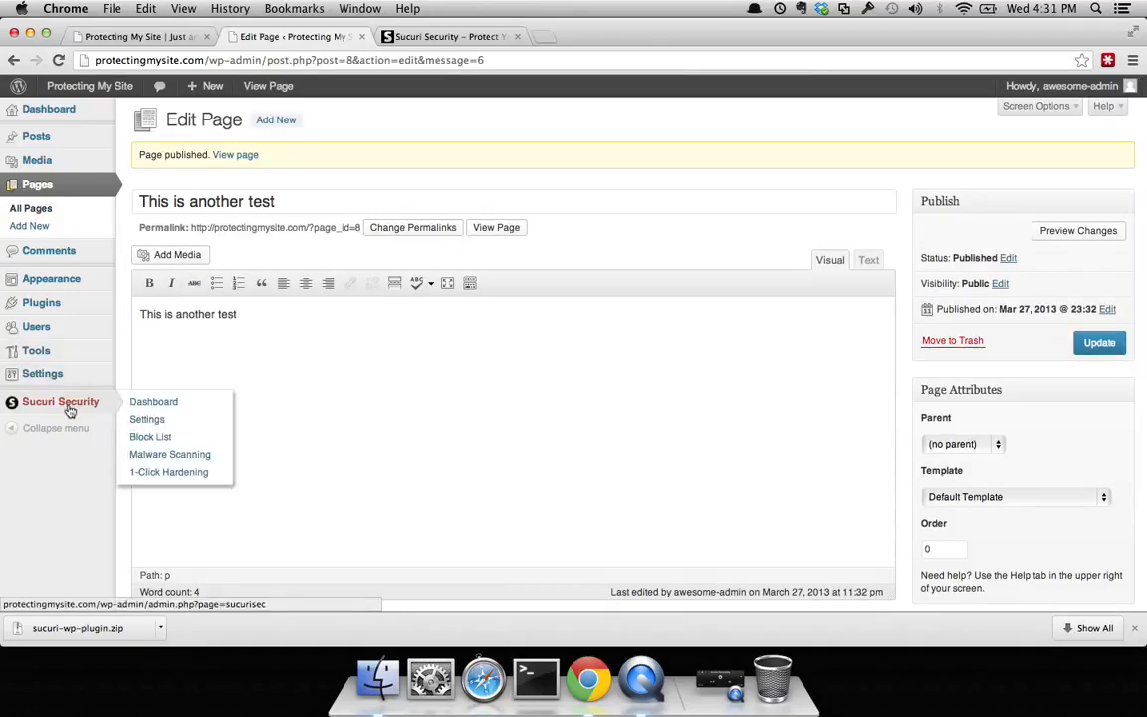
pyautogui.click(154, 406)
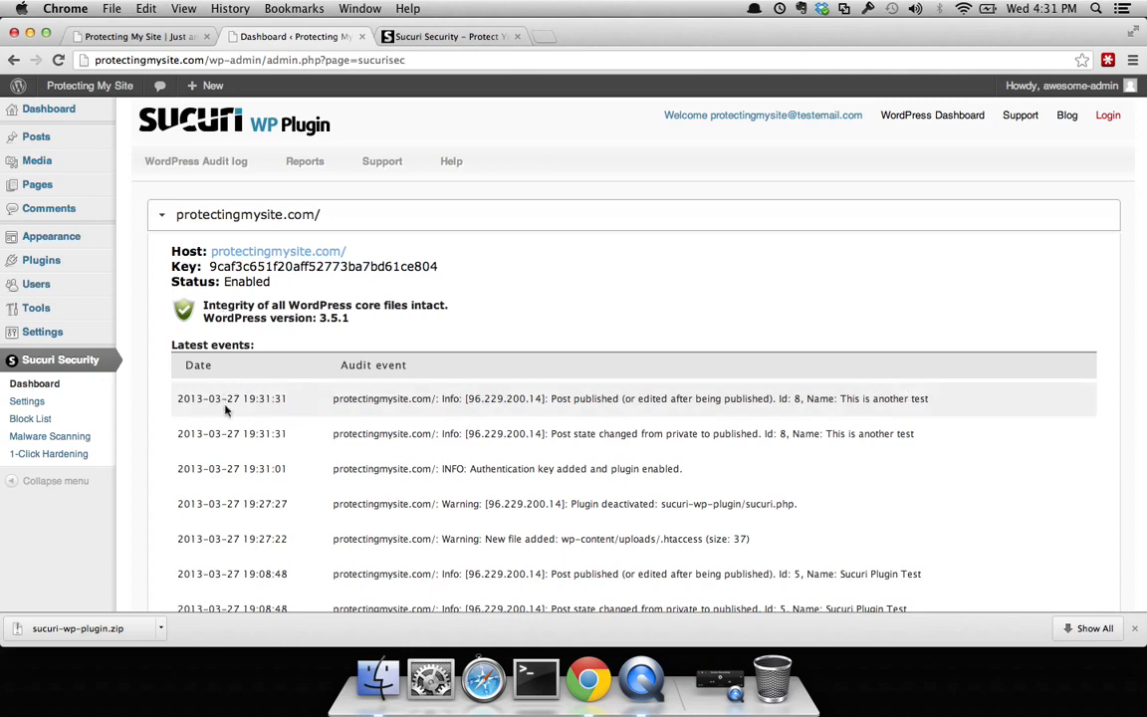
pyautogui.moveTo(689, 471); pyautogui.dragTo(558, 464)
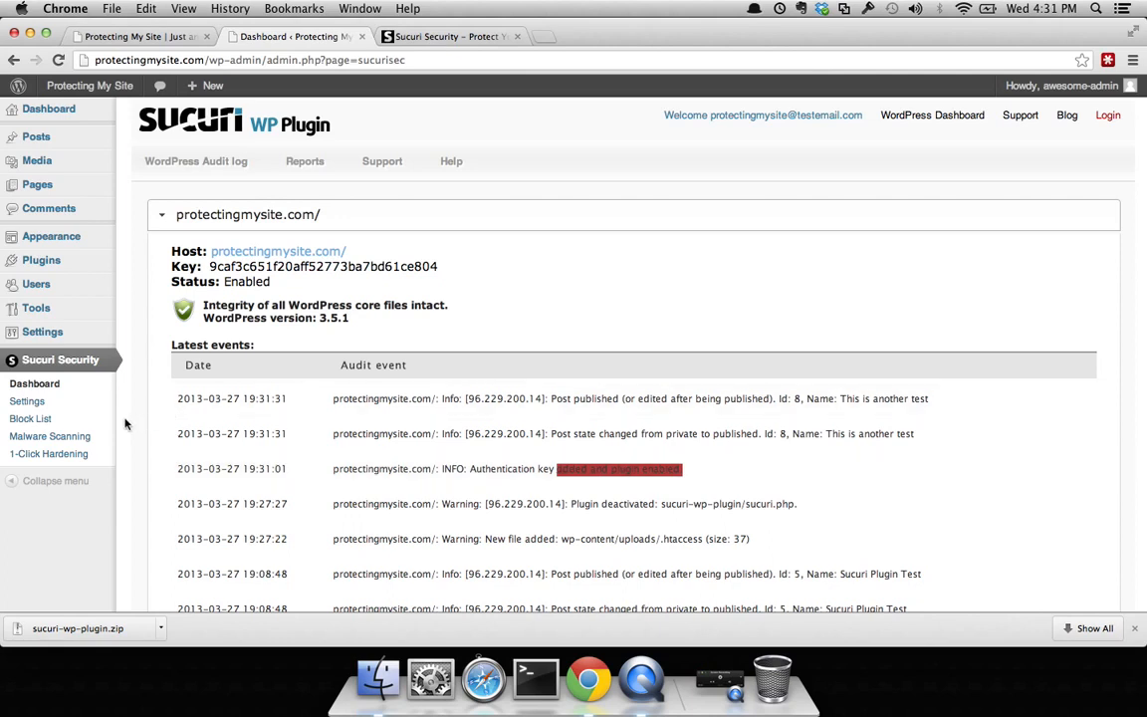
# Step: Look through the Sucuri plugin's block and white lists, malware scanner and 1-click hardening options
pyautogui.click(21, 422)
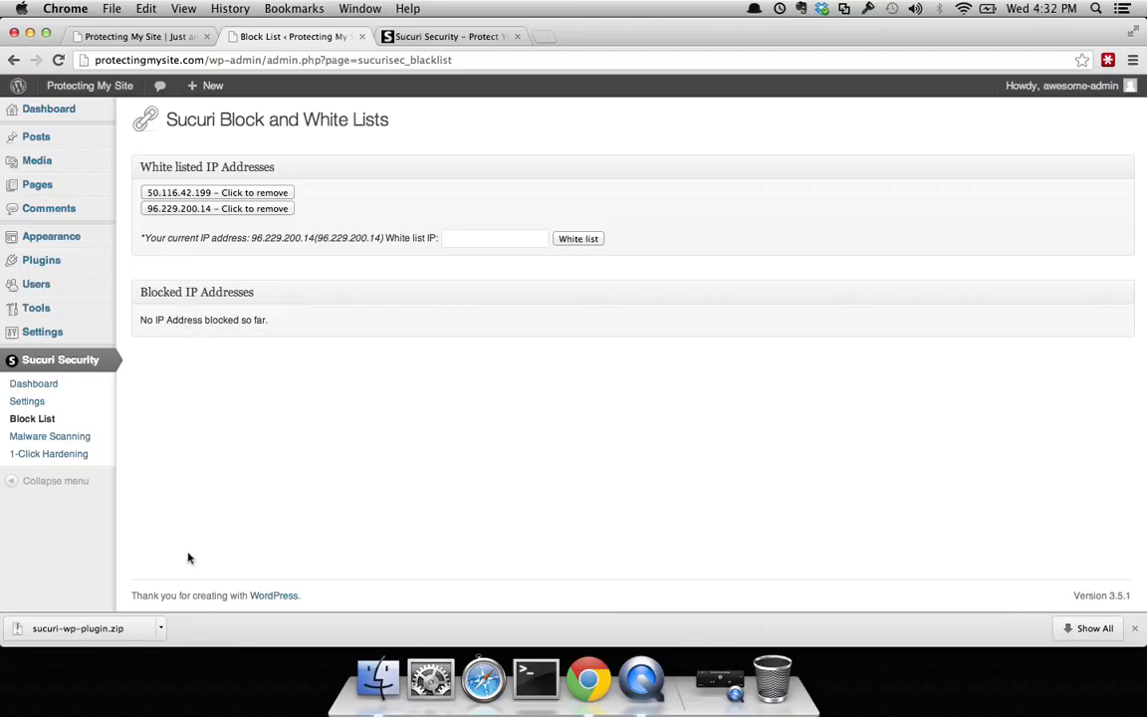
pyautogui.click(51, 440)
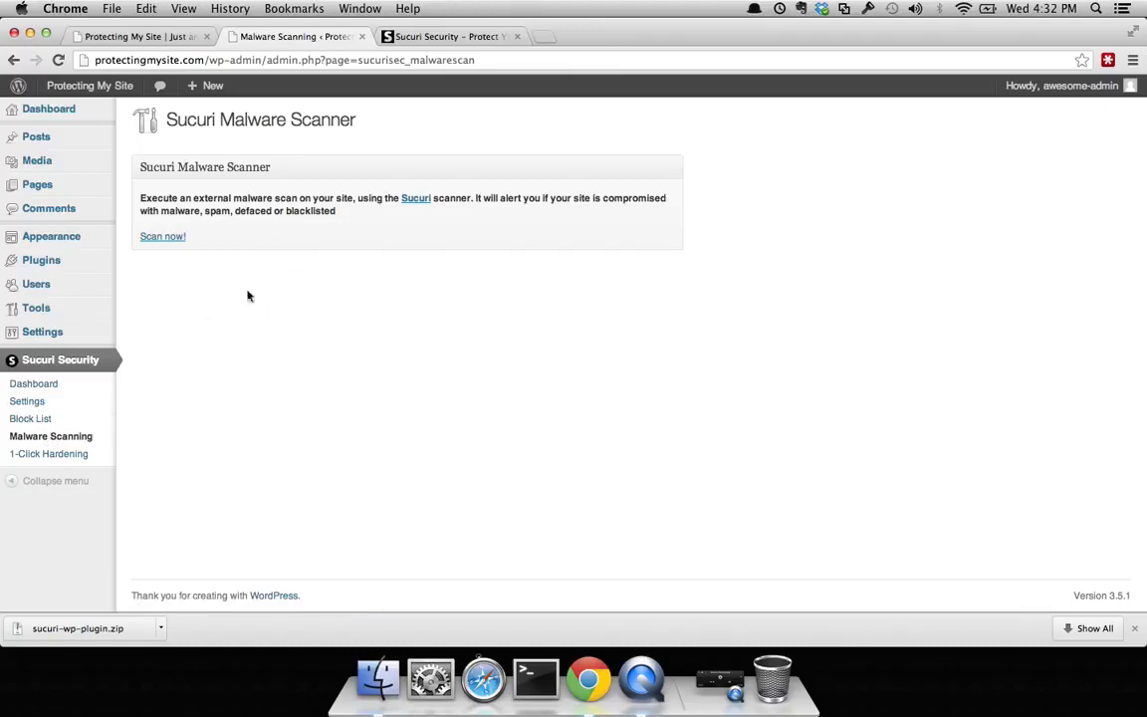
pyautogui.click(52, 455)
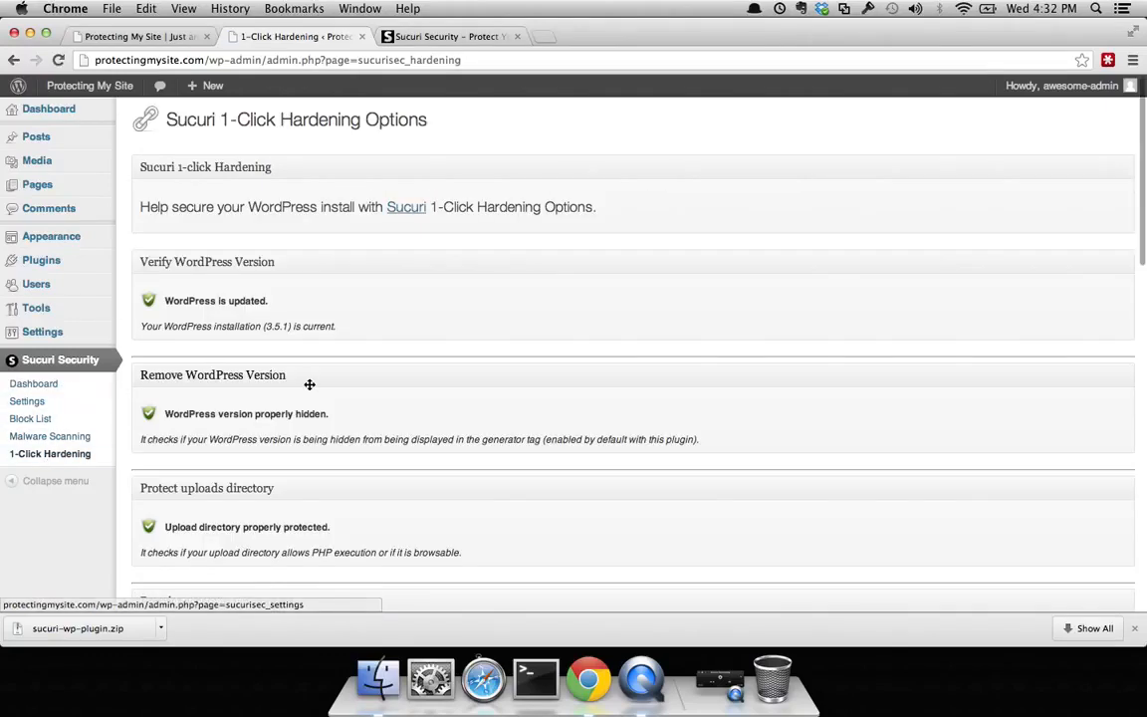
pyautogui.scroll(-5, 412, 408)
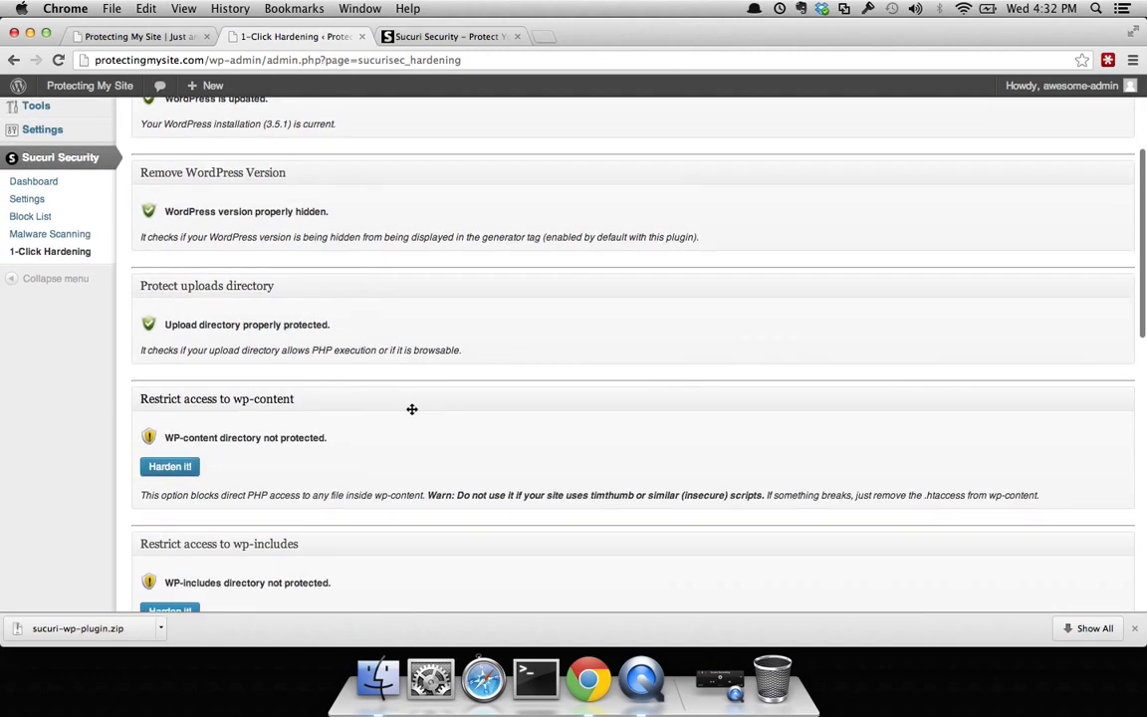
pyautogui.scroll(-3, 411, 408)
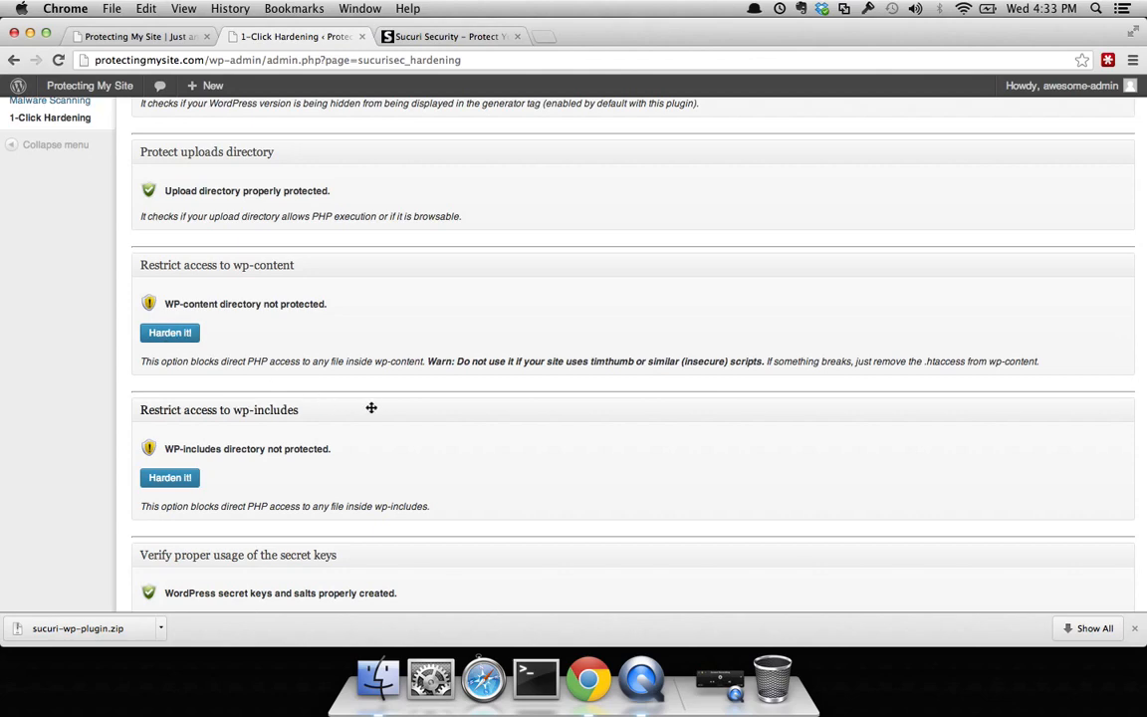
pyautogui.scroll(-10, 371, 407)
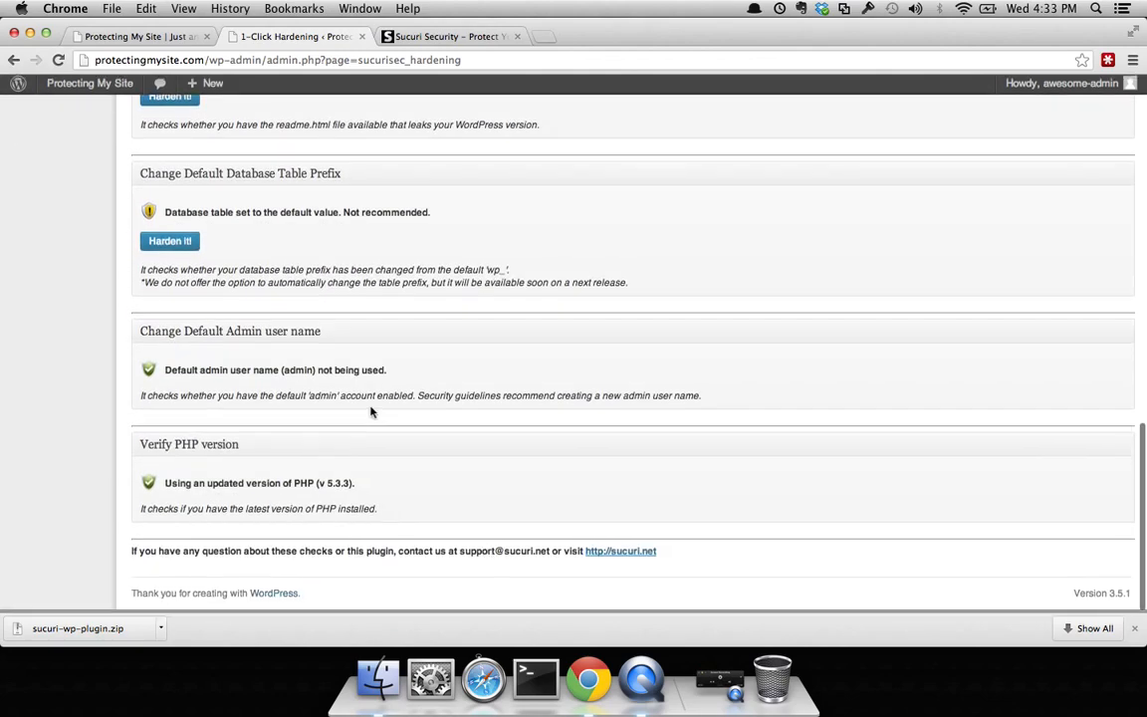
pyautogui.scroll(15, 370, 411)
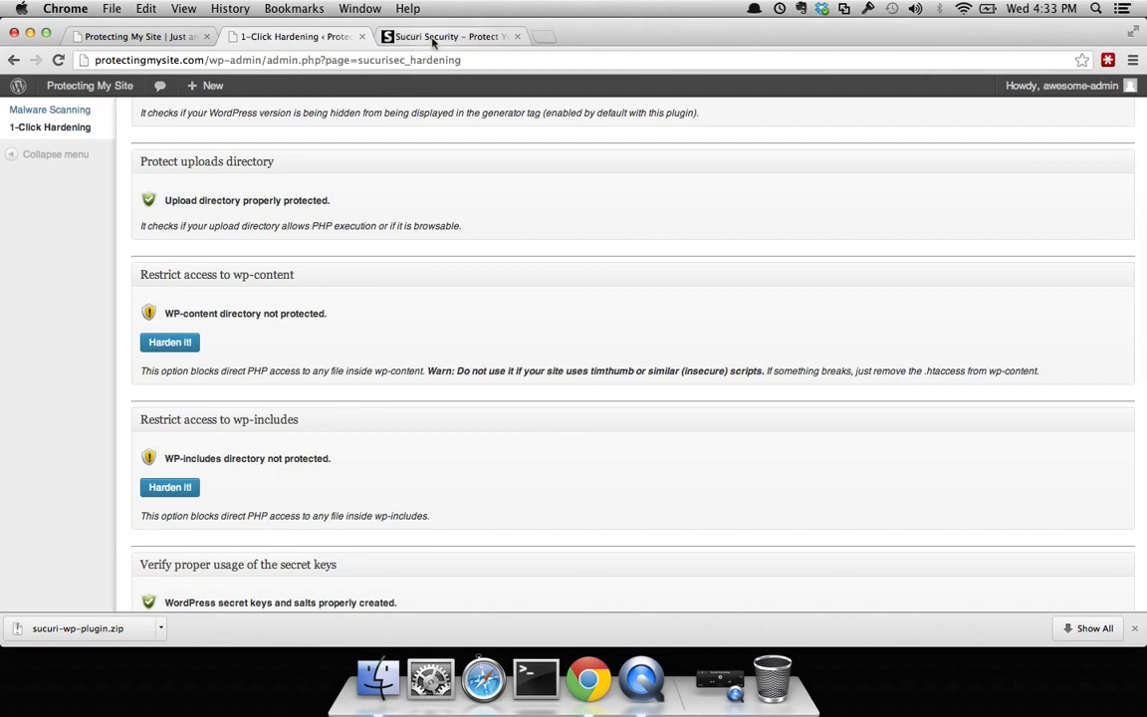
# Step: Open a general support request on the Sucuri site and enter "Plugin Help" as its subject
pyautogui.click(434, 37)
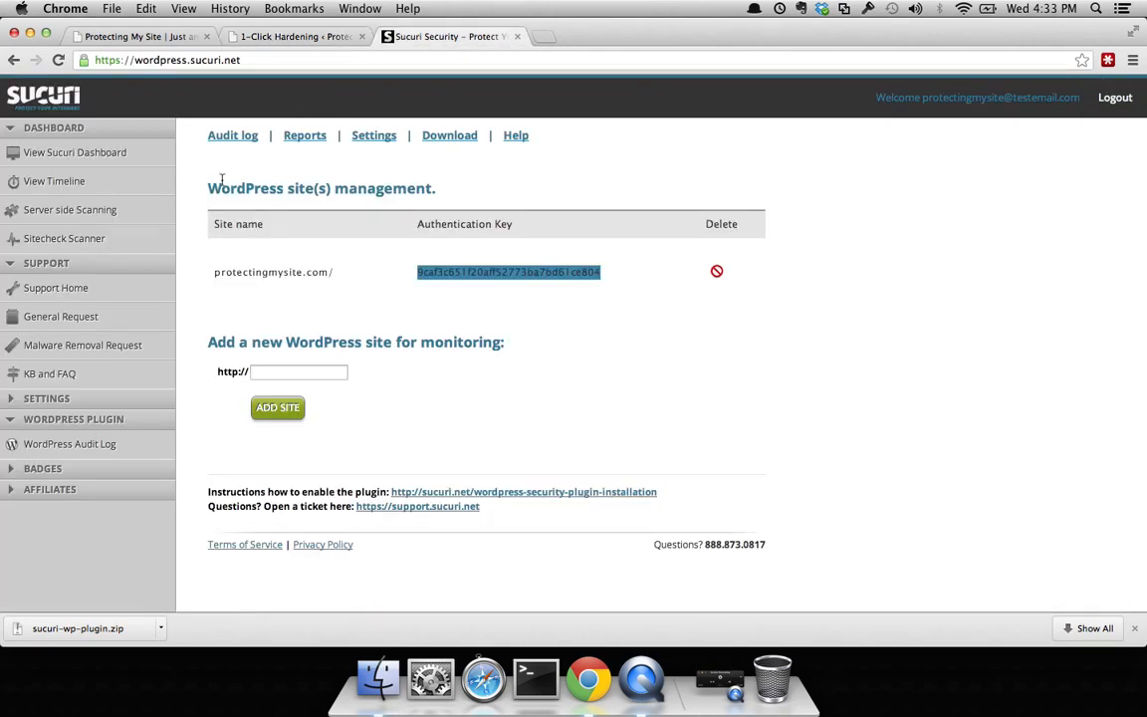
pyautogui.click(115, 316)
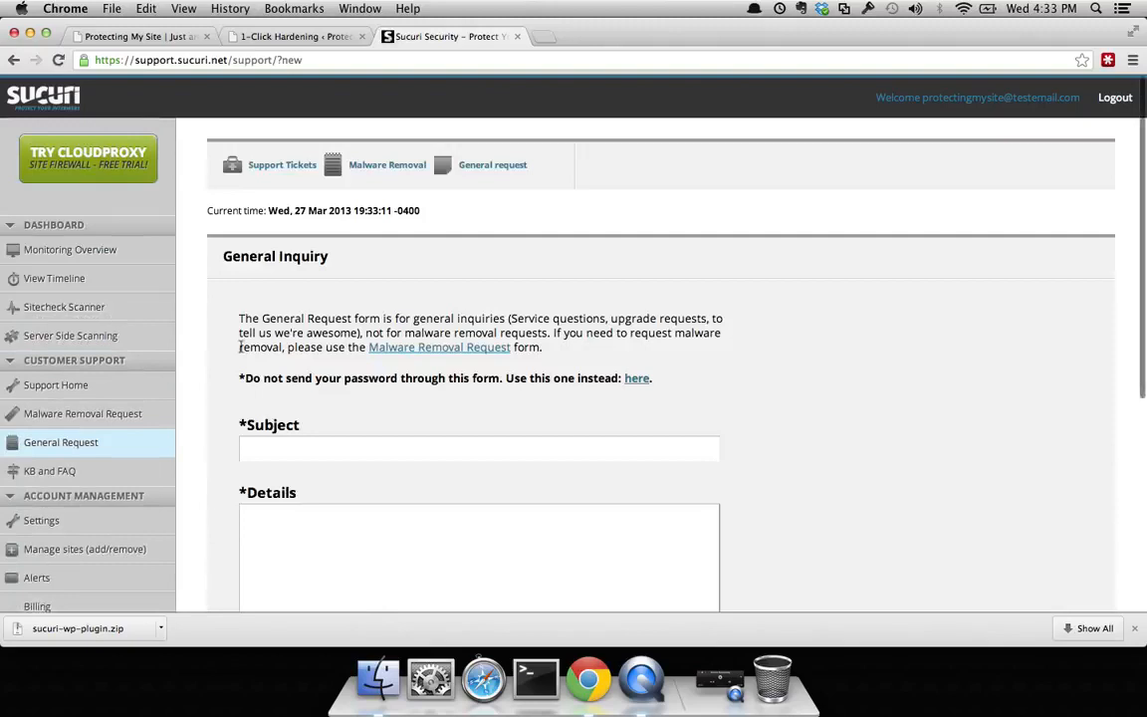
pyautogui.scroll(-3, 259, 323)
pyautogui.click(278, 332)
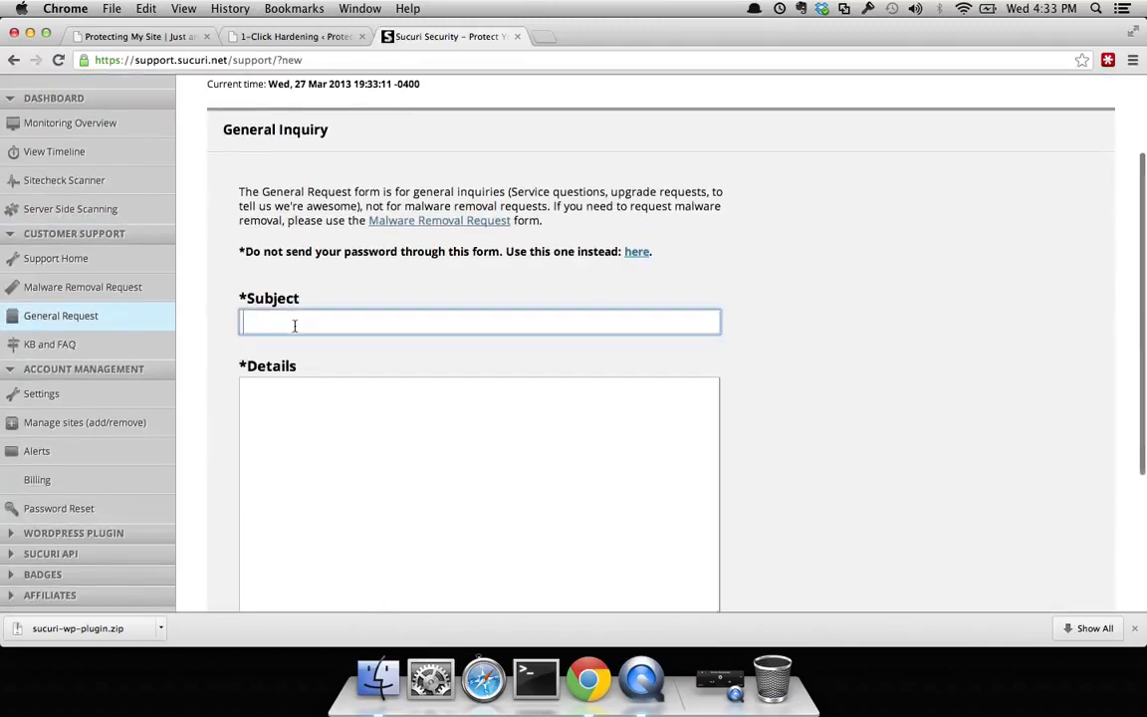
pyautogui.write('Plugin Help')
# Step: Fill in the request details with "Hi", "I'm having an issue, can you please help me." and "Description..." as separate paragraphs
pyautogui.click(244, 388)
pyautogui.write('Hi')
pyautogui.press('Return')
pyautogui.press('Return')
pyautogui.write("I'm having an issue, can you please help me.")
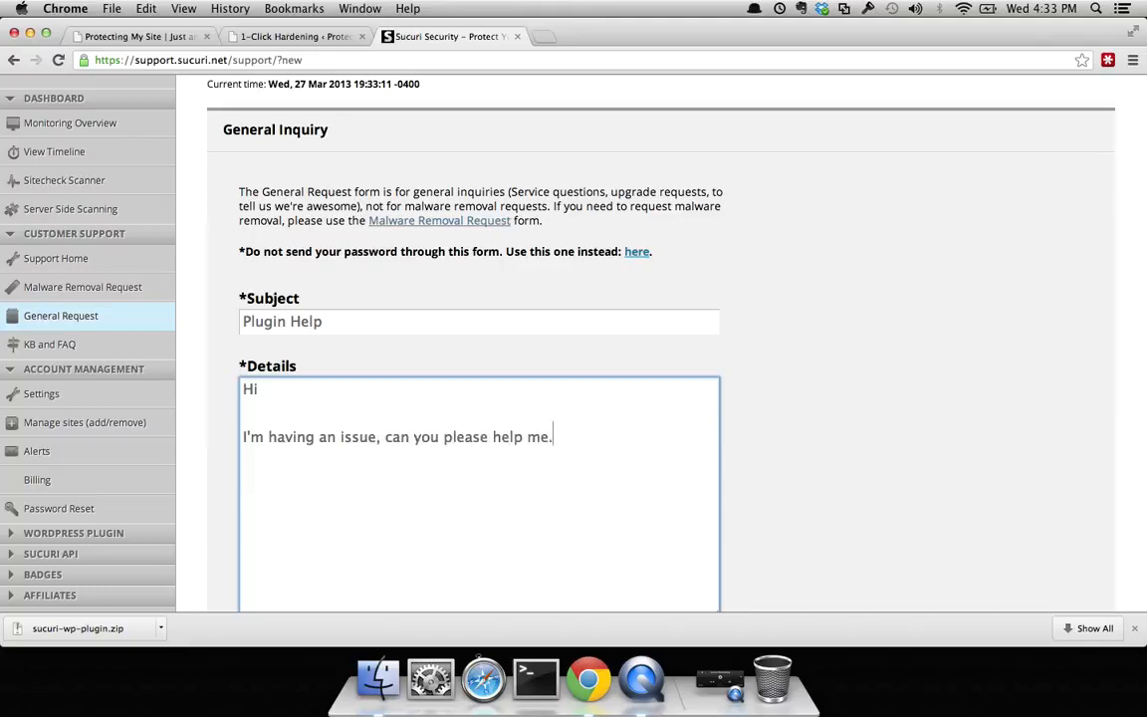
pyautogui.write('Description...')
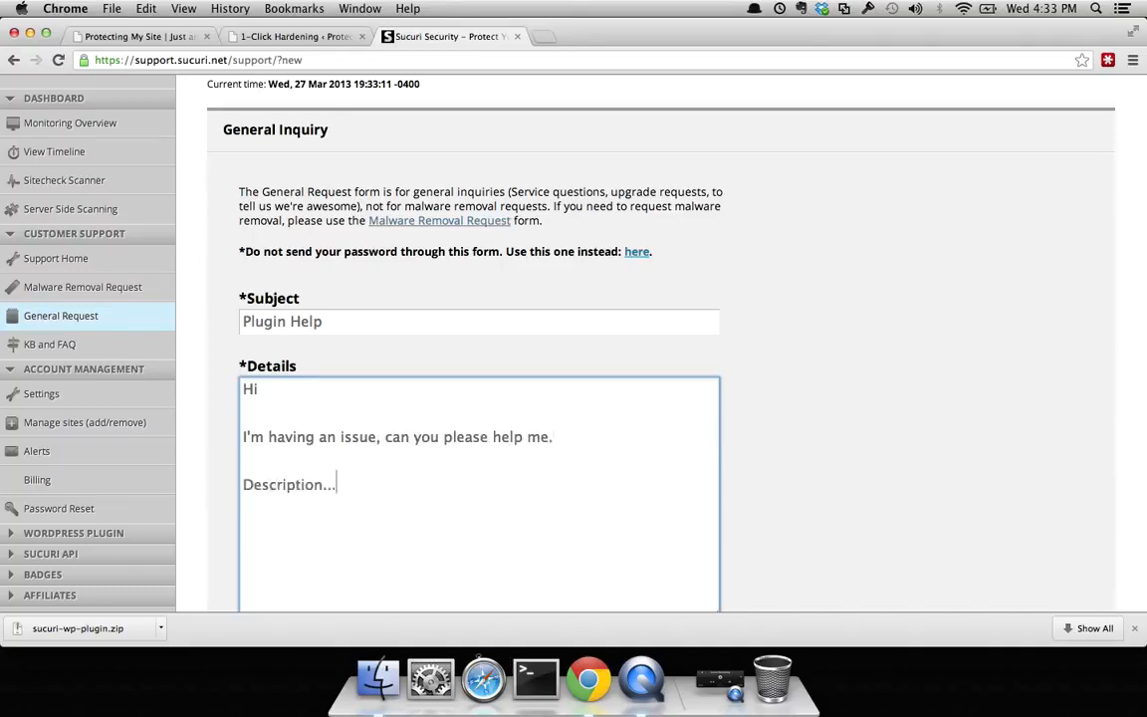
pyautogui.scroll(-5, 345, 328)
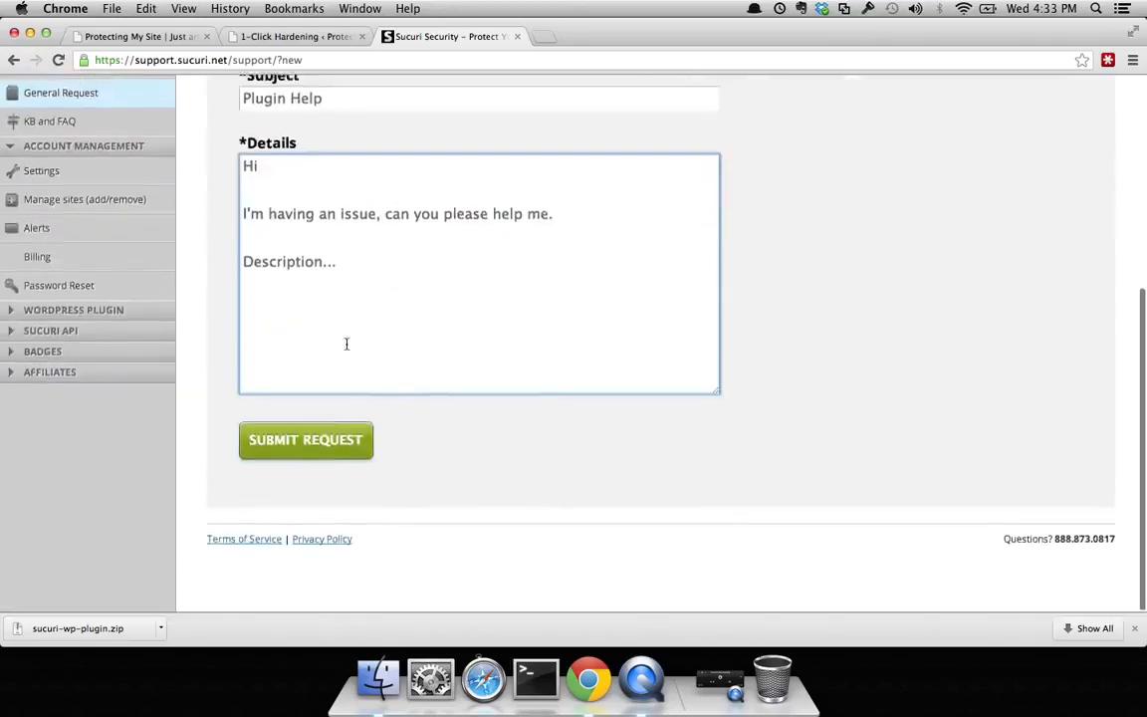
pyautogui.scroll(8, 499, 233)
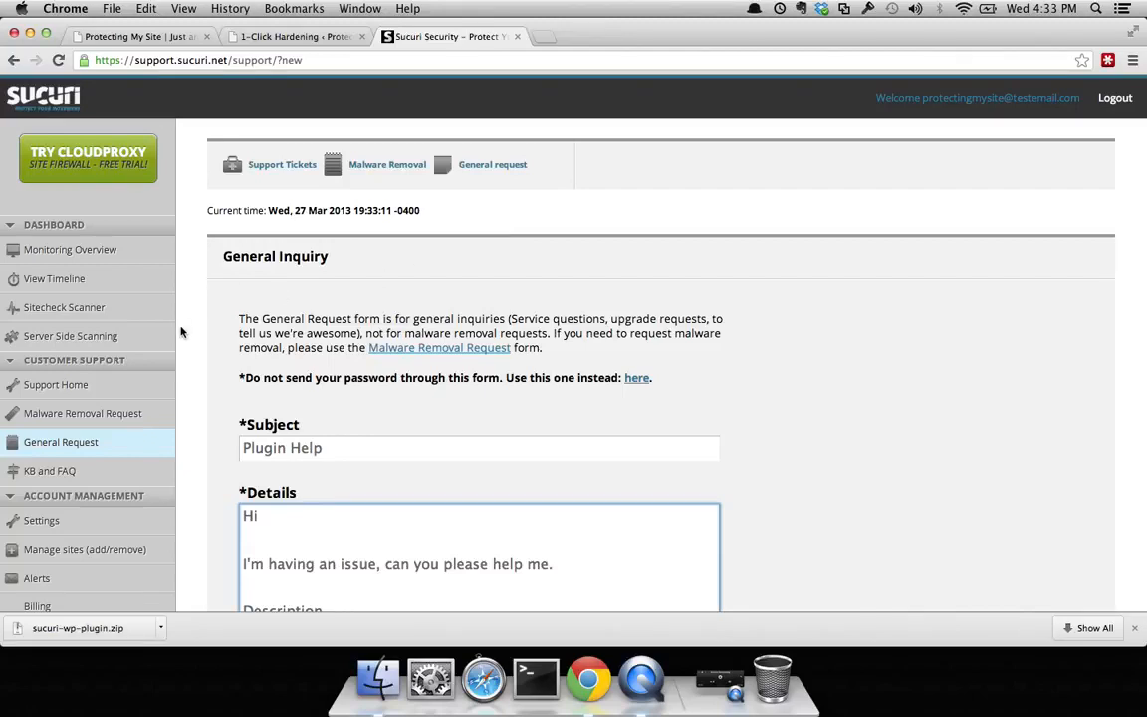
# Step: Open the WordPress audit log on the Sucuri site and review the latest events for protectingmysite.com
pyautogui.scroll(-5, 179, 331)
pyautogui.click(60, 432)
pyautogui.click(61, 453)
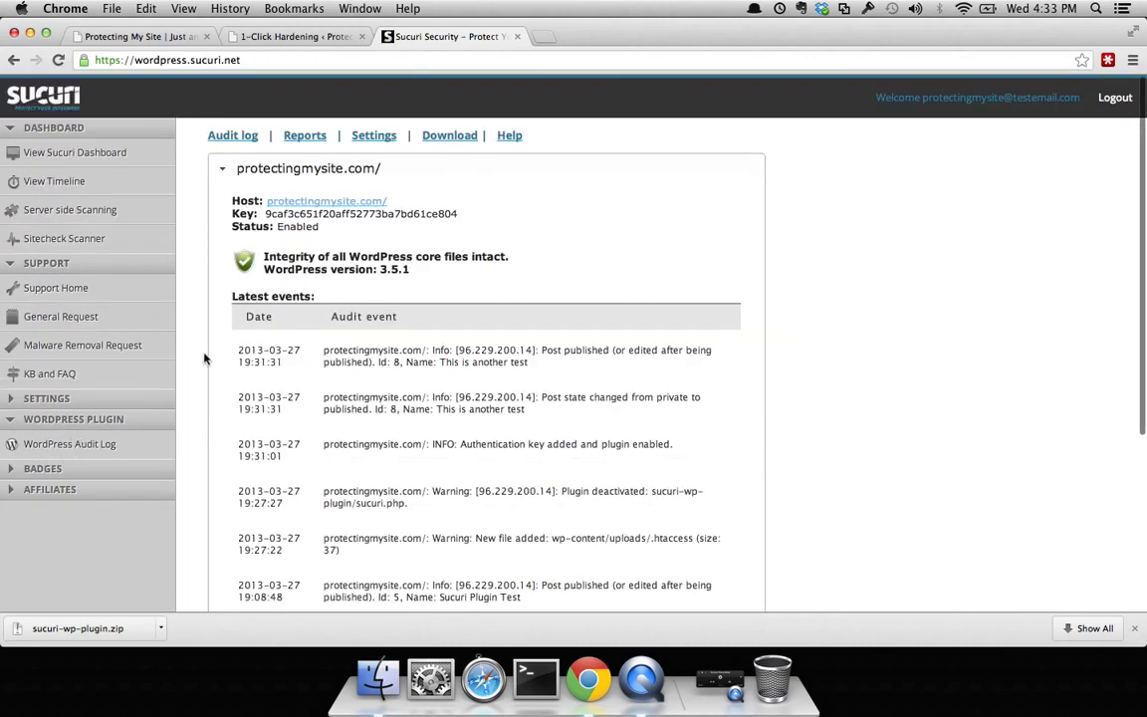
pyautogui.scroll(-4, 205, 364)
pyautogui.scroll(3, 202, 370)
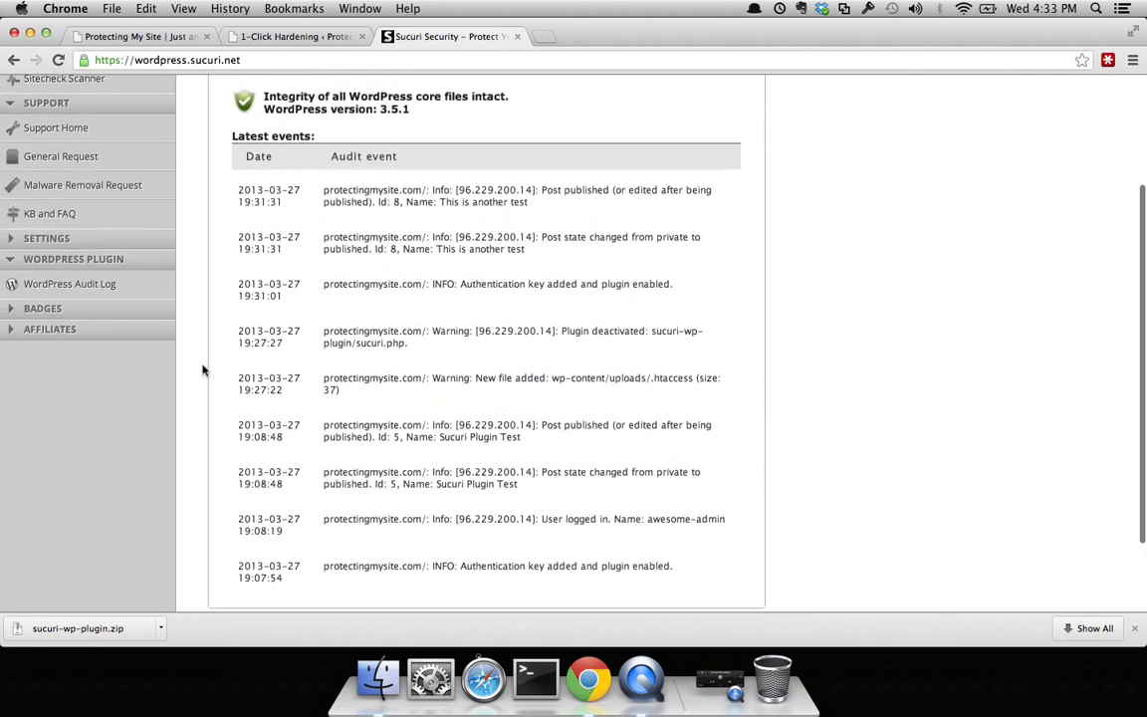
pyautogui.scroll(2, 202, 371)
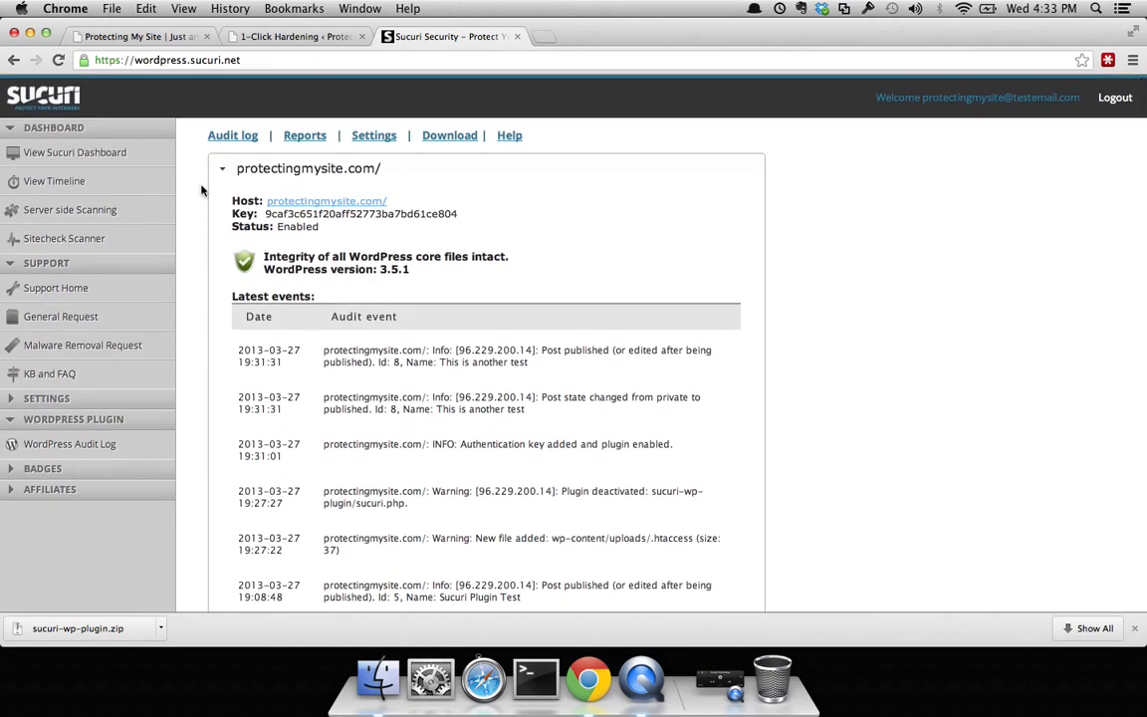
pyautogui.click(697, 678)
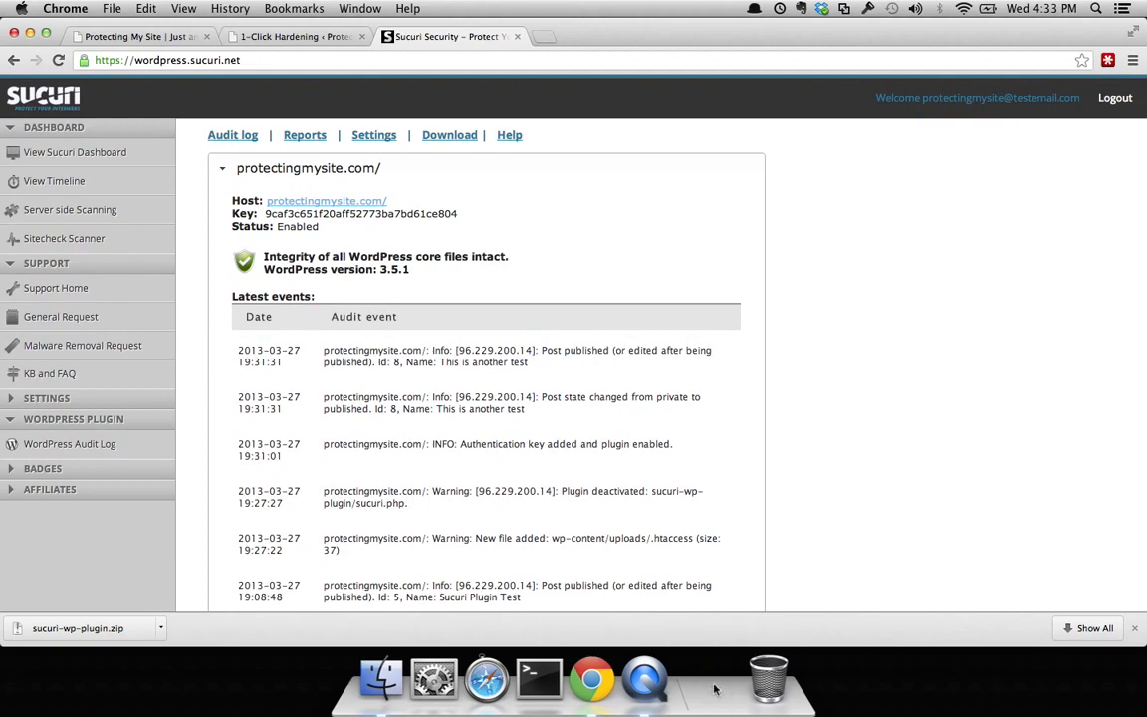